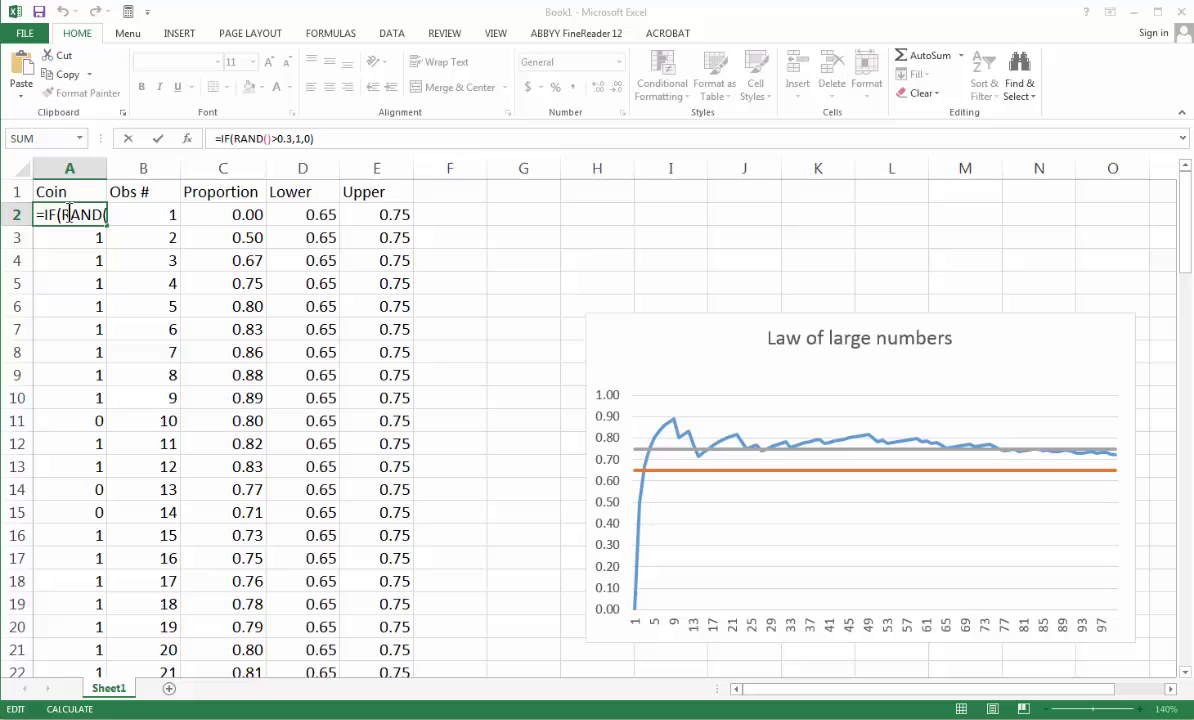
Commit =IF(RAND()>0.3,1,0) in A2 to recalculate the flips, then reopen A2's formula for editing
key("Return")
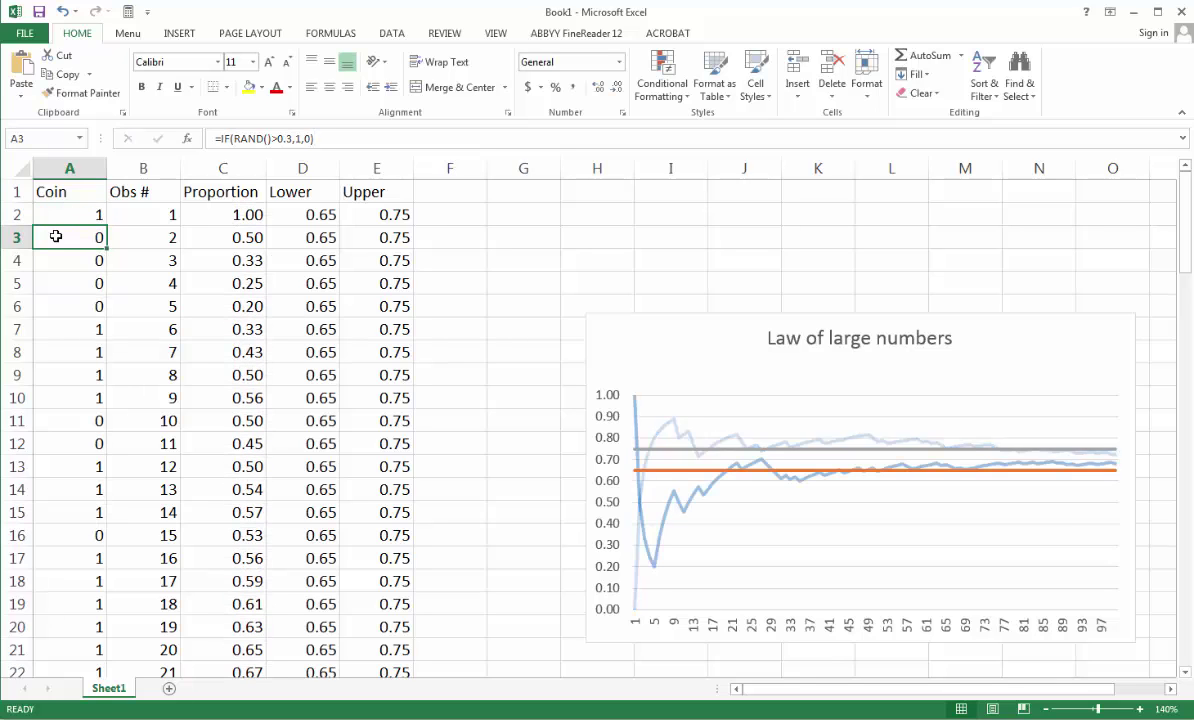
left_click(65, 216)
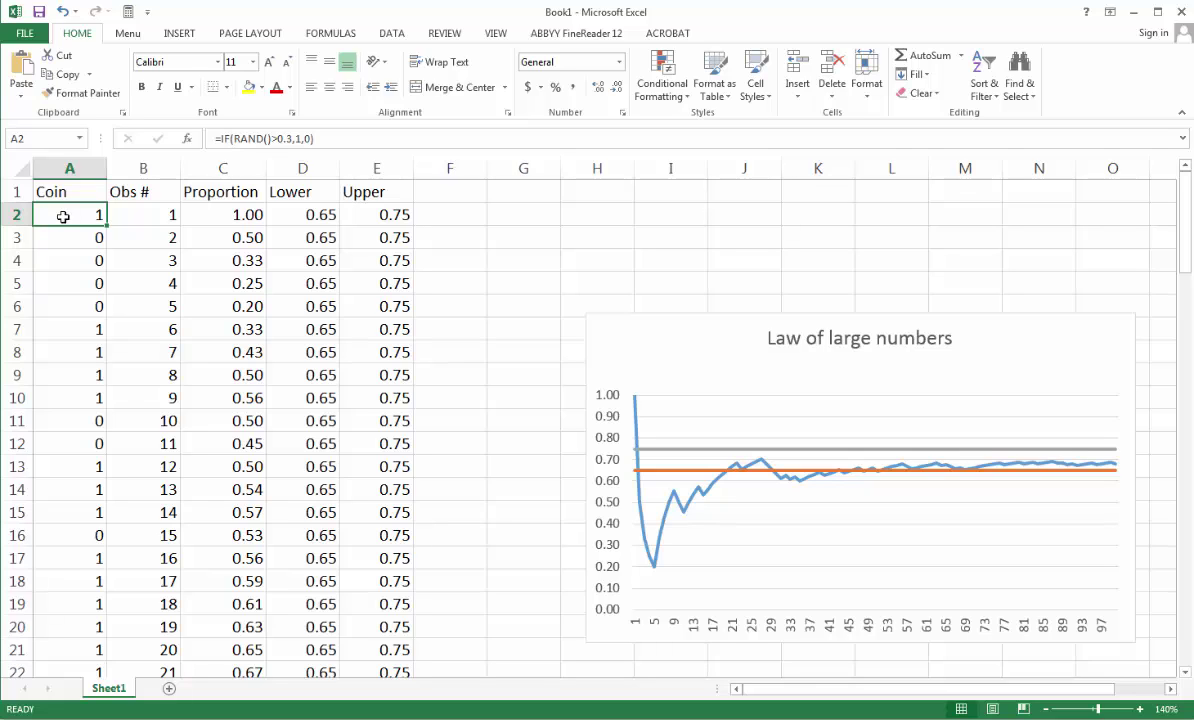
left_click(331, 138)
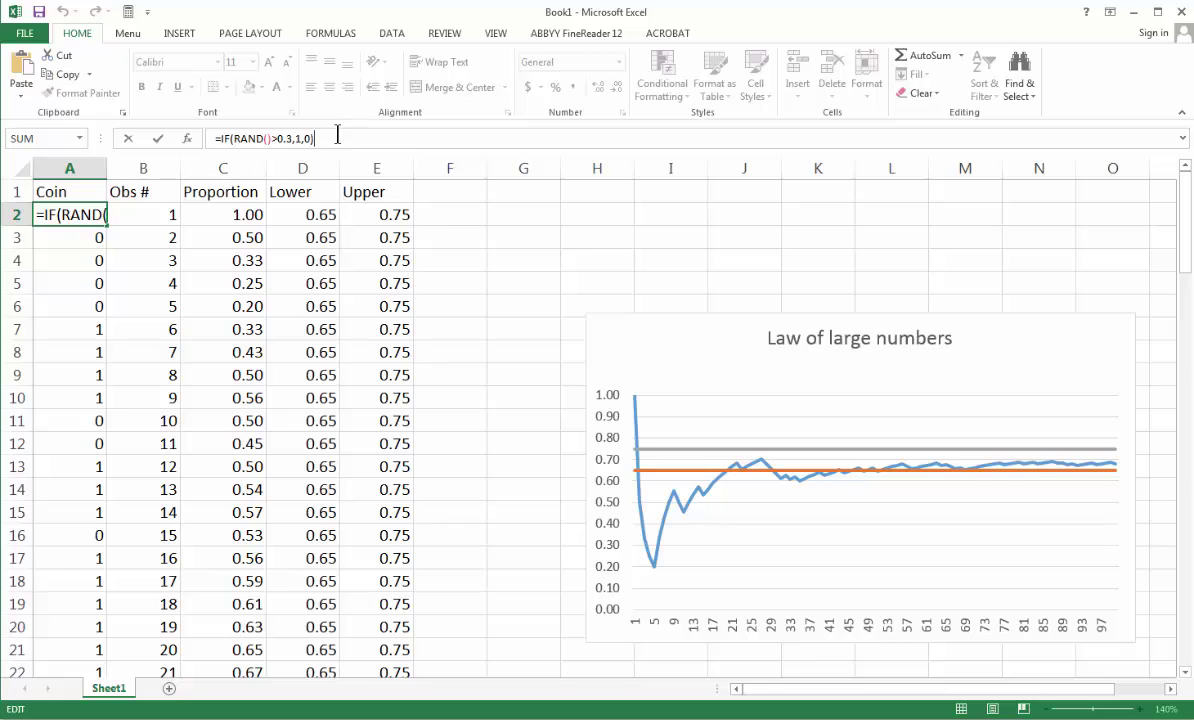
Fill the A2 coin formula down column A through A8 to regenerate the flips
left_click(60, 191)
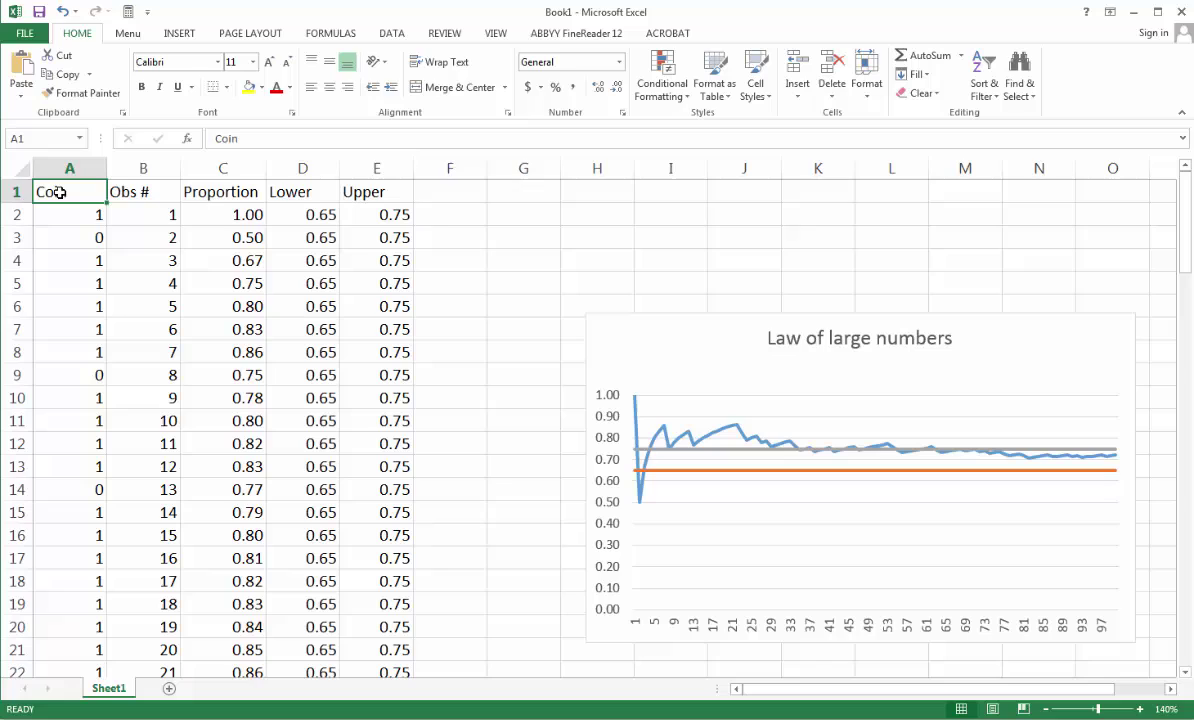
left_click(68, 214)
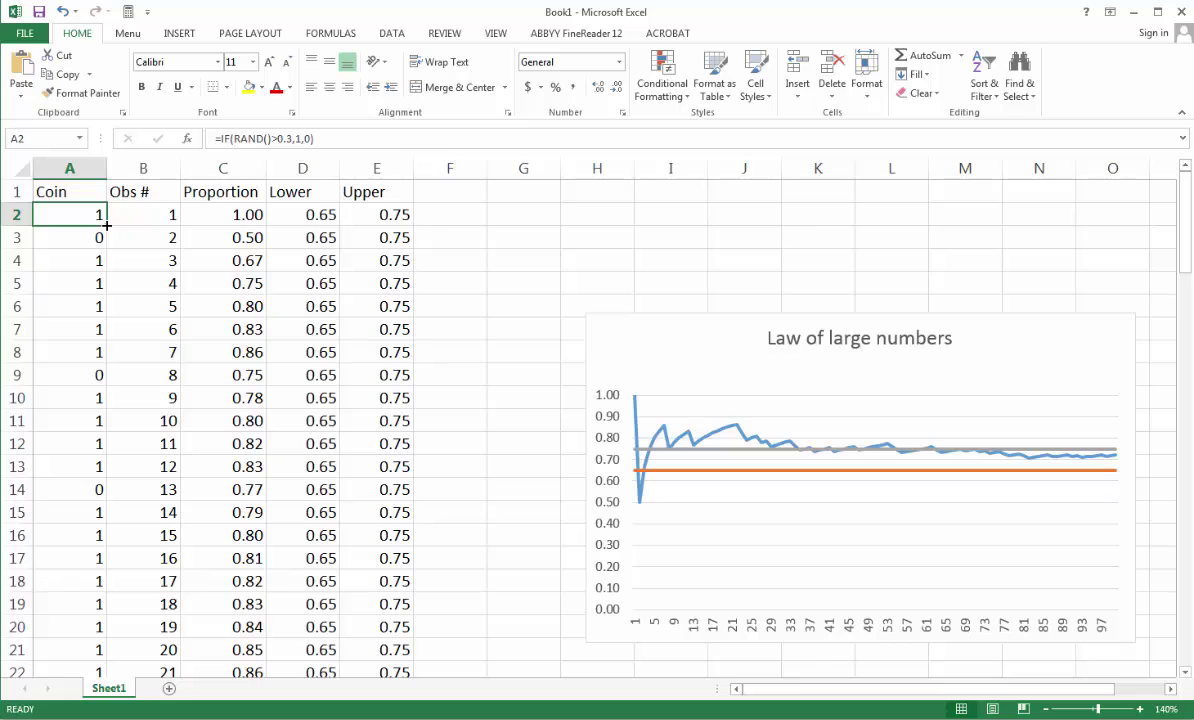
left_click_drag(107, 226, 55, 339)
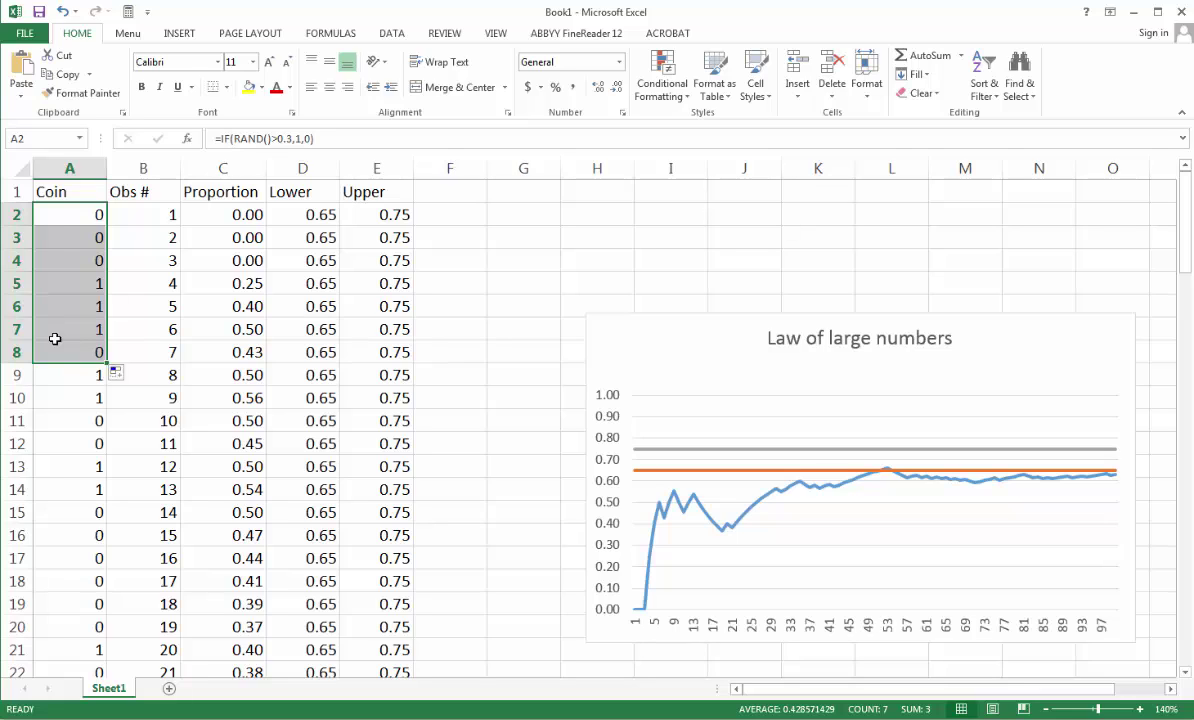
Clear the old observation numbers in B2:B11
left_click(70, 214)
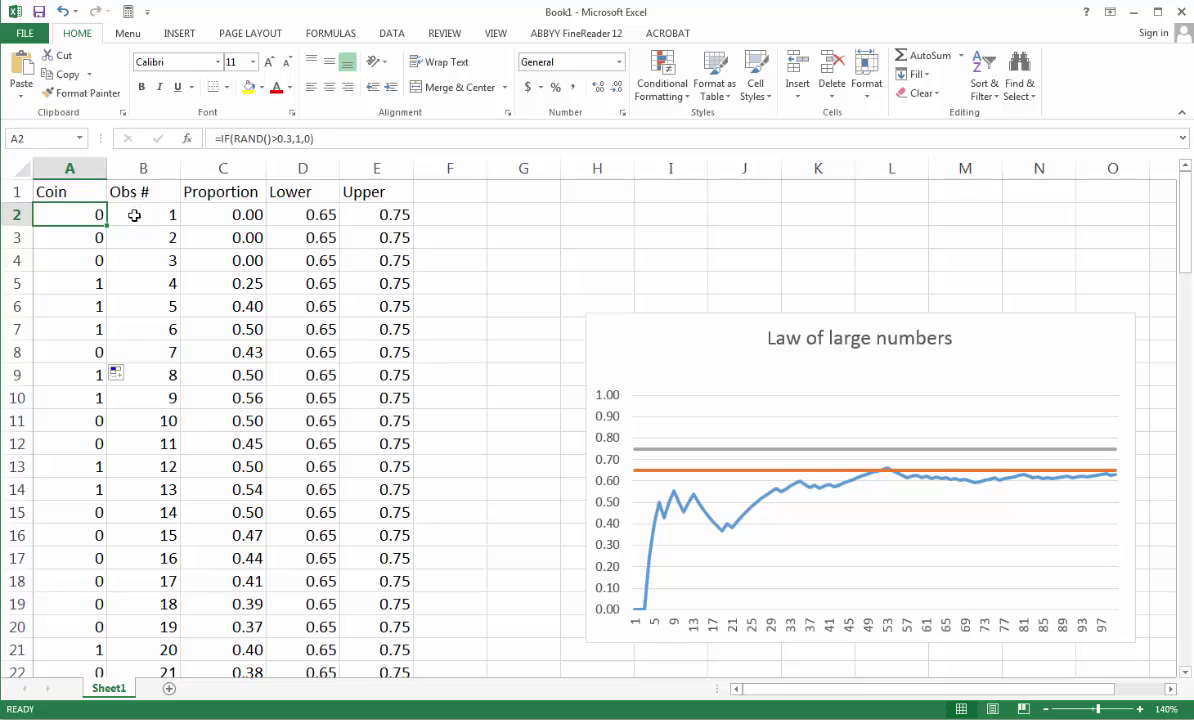
left_click(141, 189)
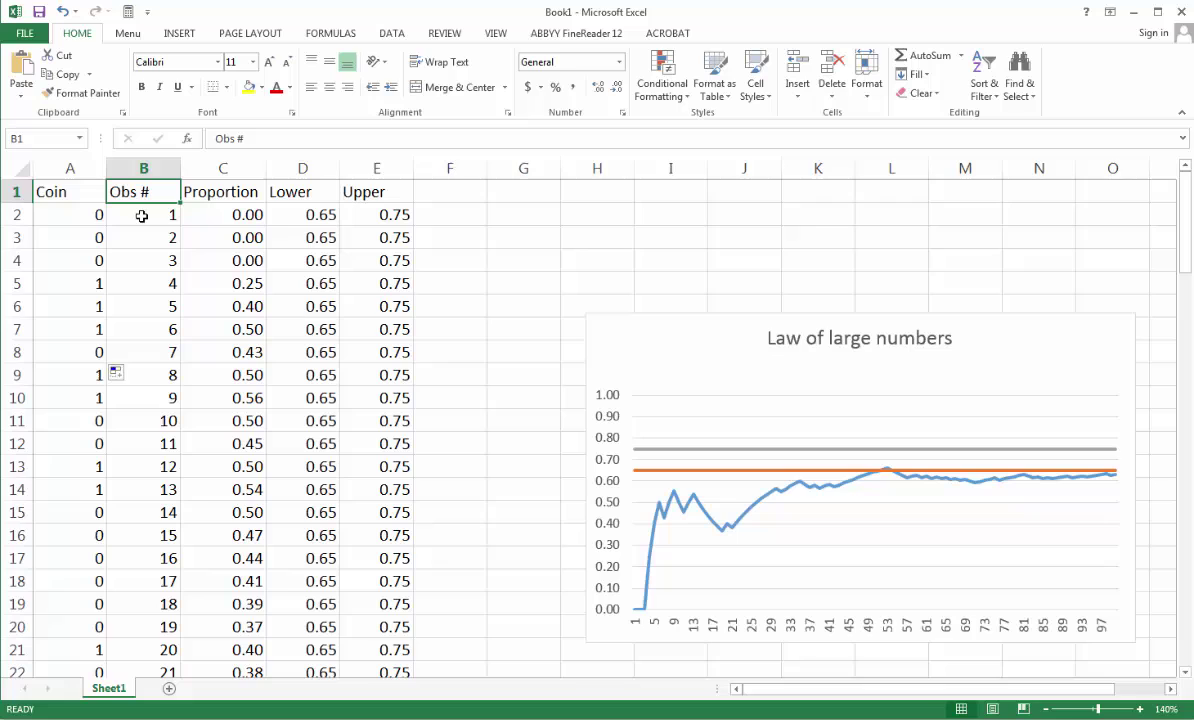
left_click(142, 216)
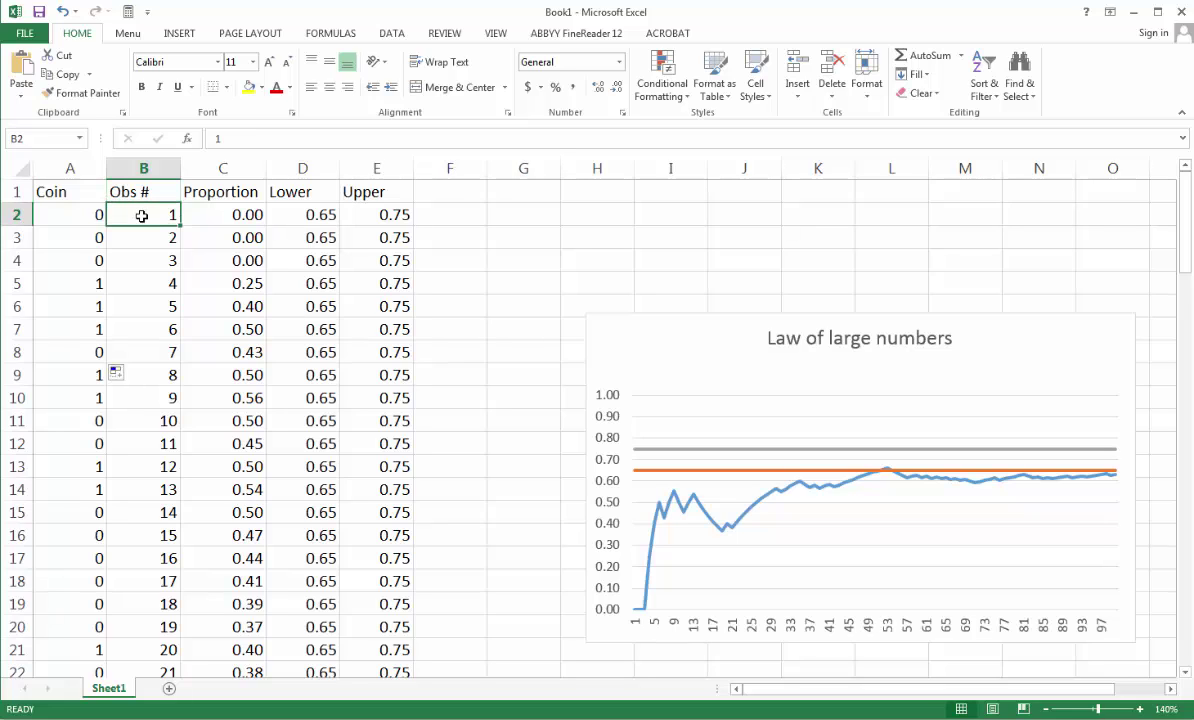
left_click_drag(139, 221, 142, 413)
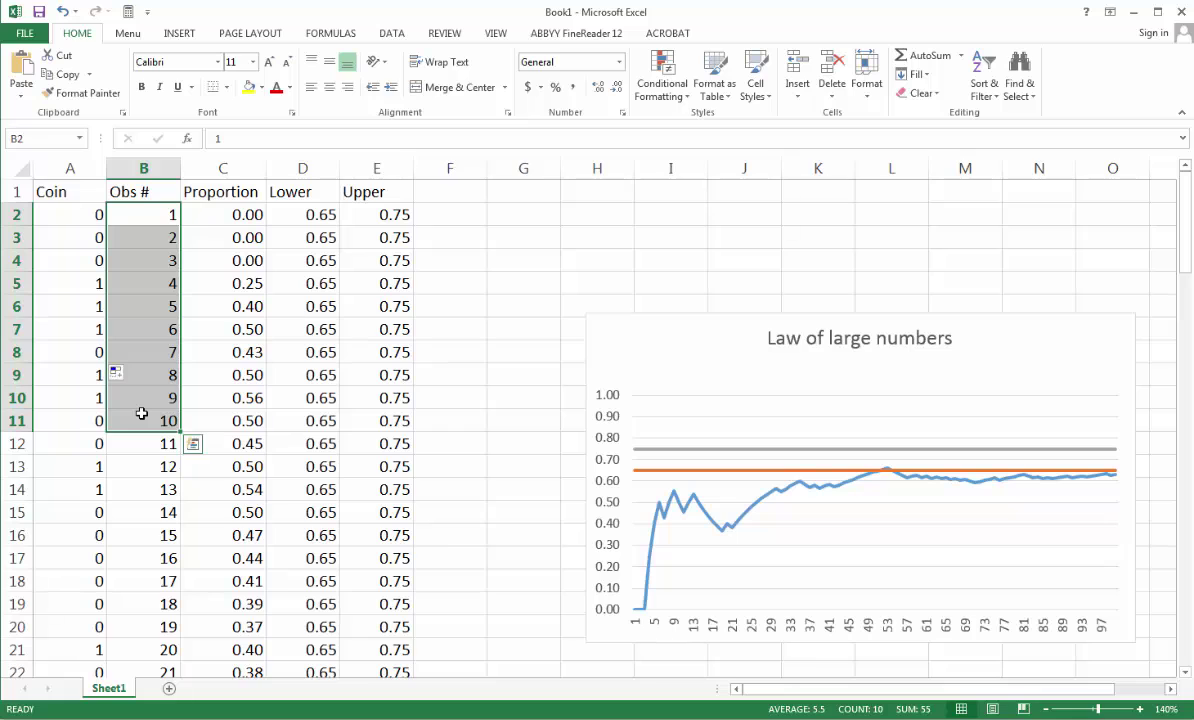
key("Delete")
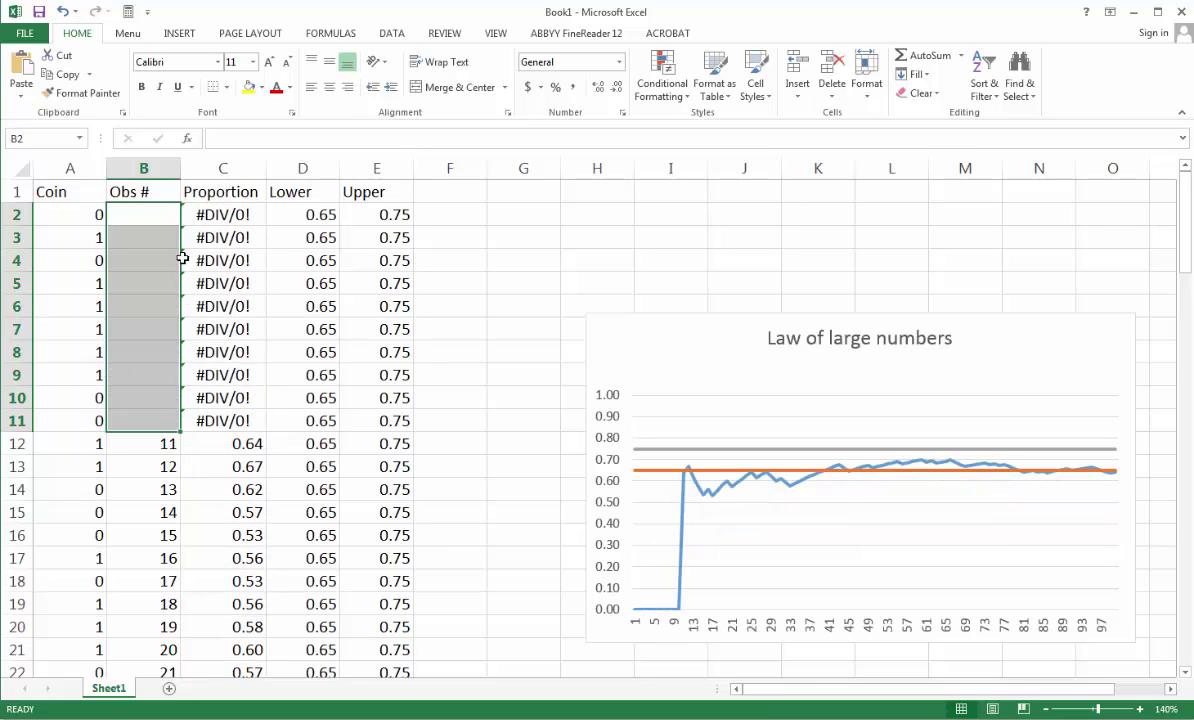
Enter 1 and 2 in B2:B3 and fill the series down to B11
left_click(134, 219)
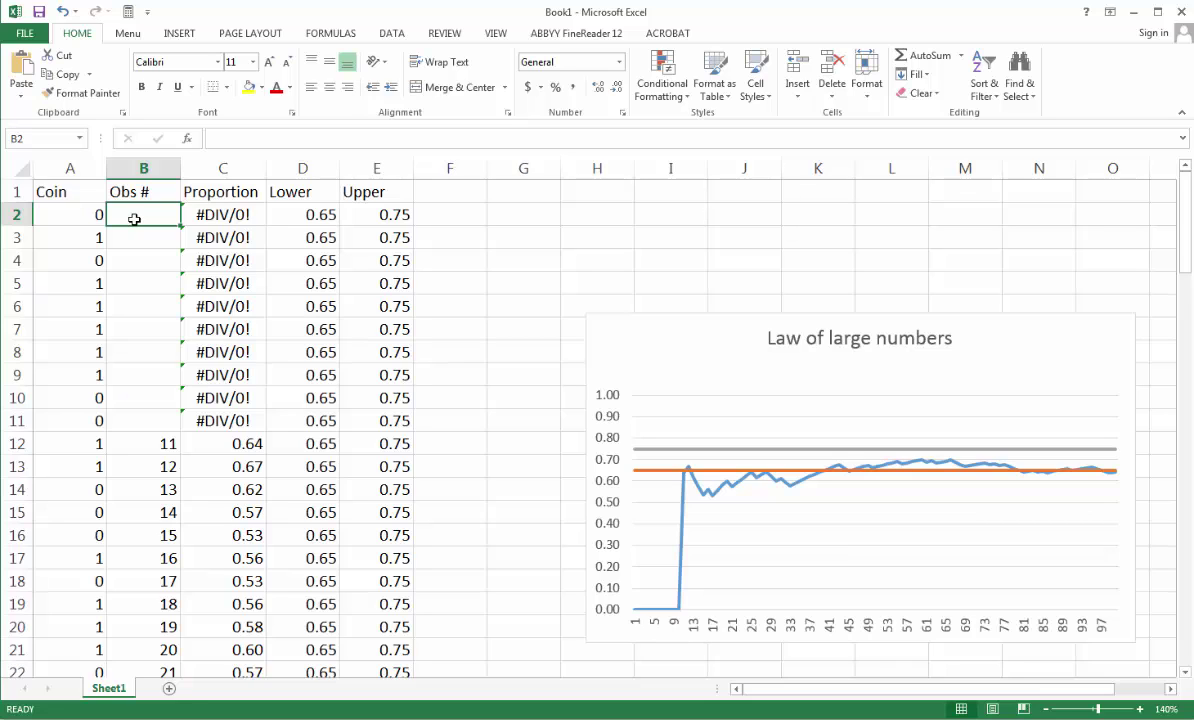
type("1")
key("Return")
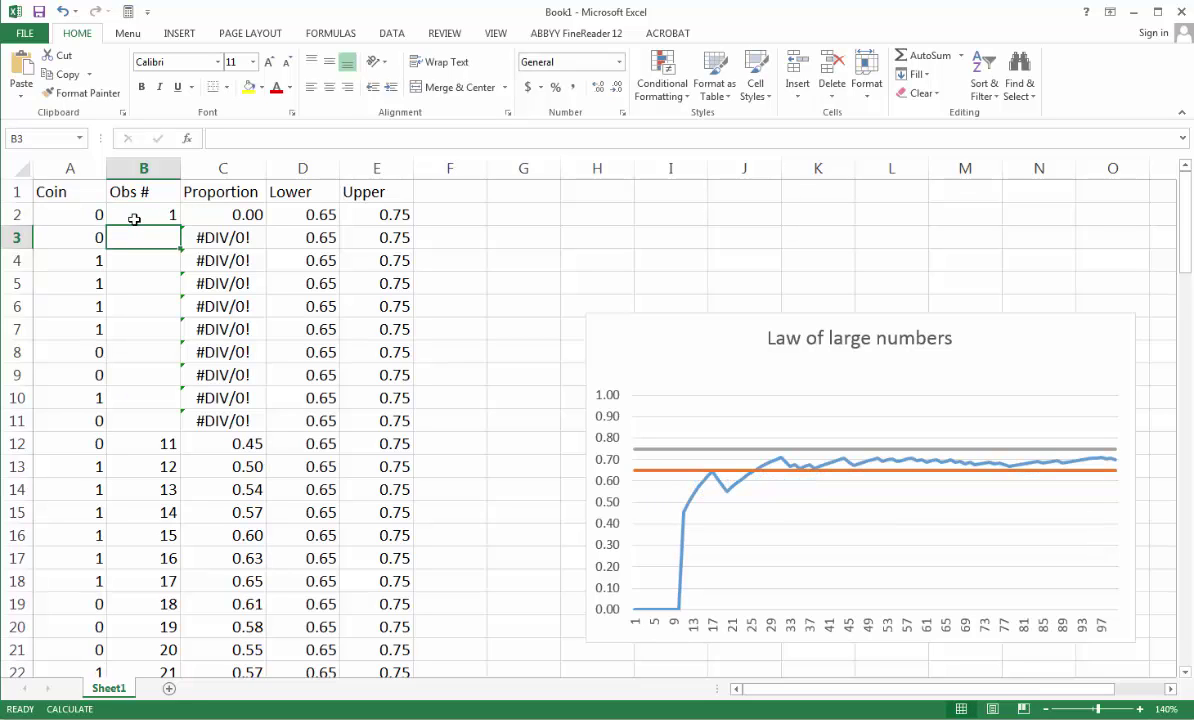
type("2")
key("Return")
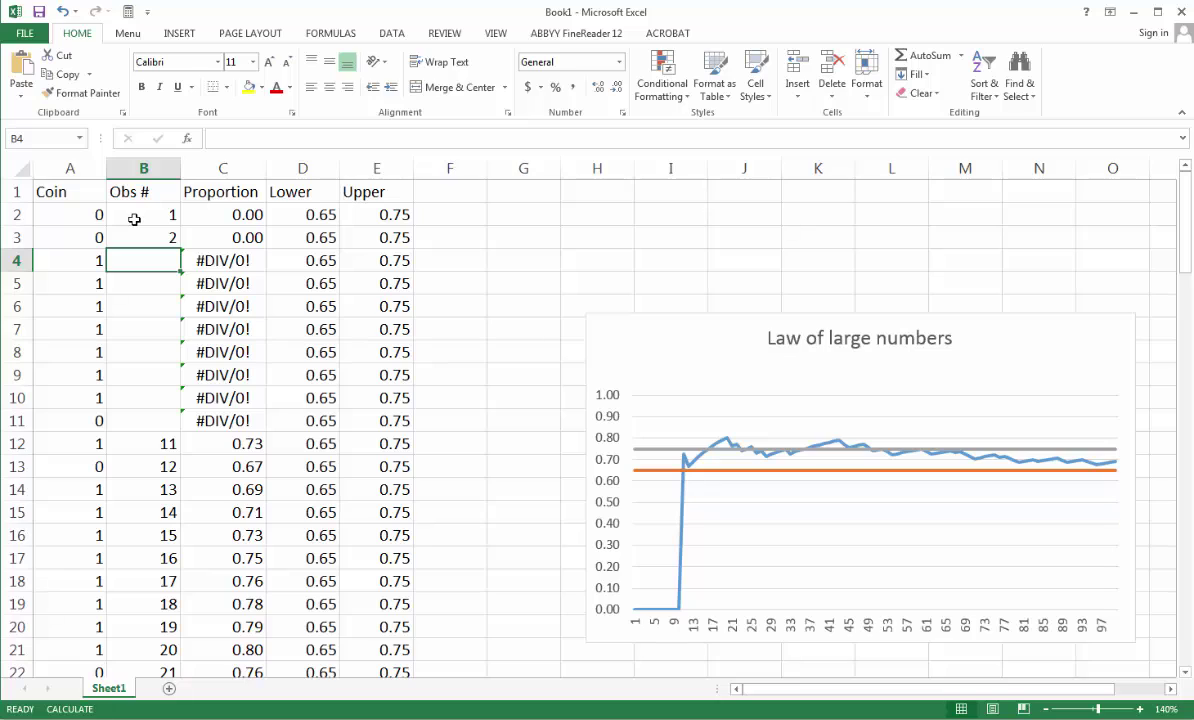
mouse_move(134, 219)
left_mouse_down()
mouse_move(150, 216)
mouse_move(132, 235)
left_mouse_up()
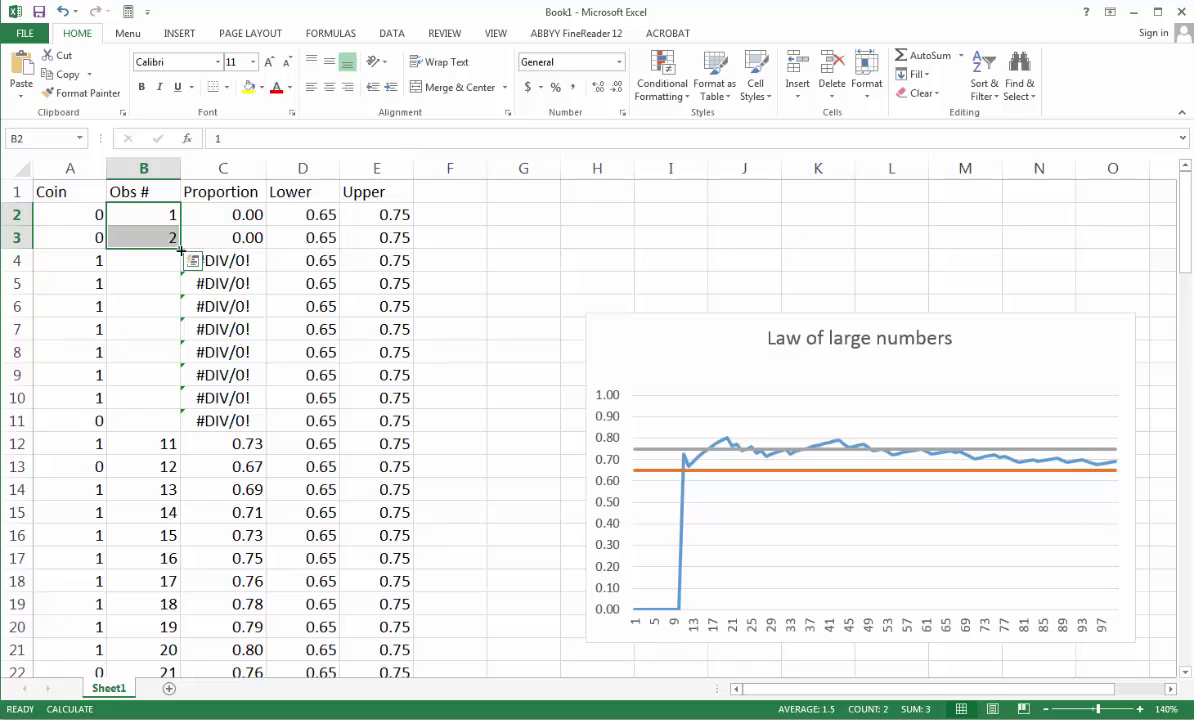
left_click_drag(181, 250, 168, 428)
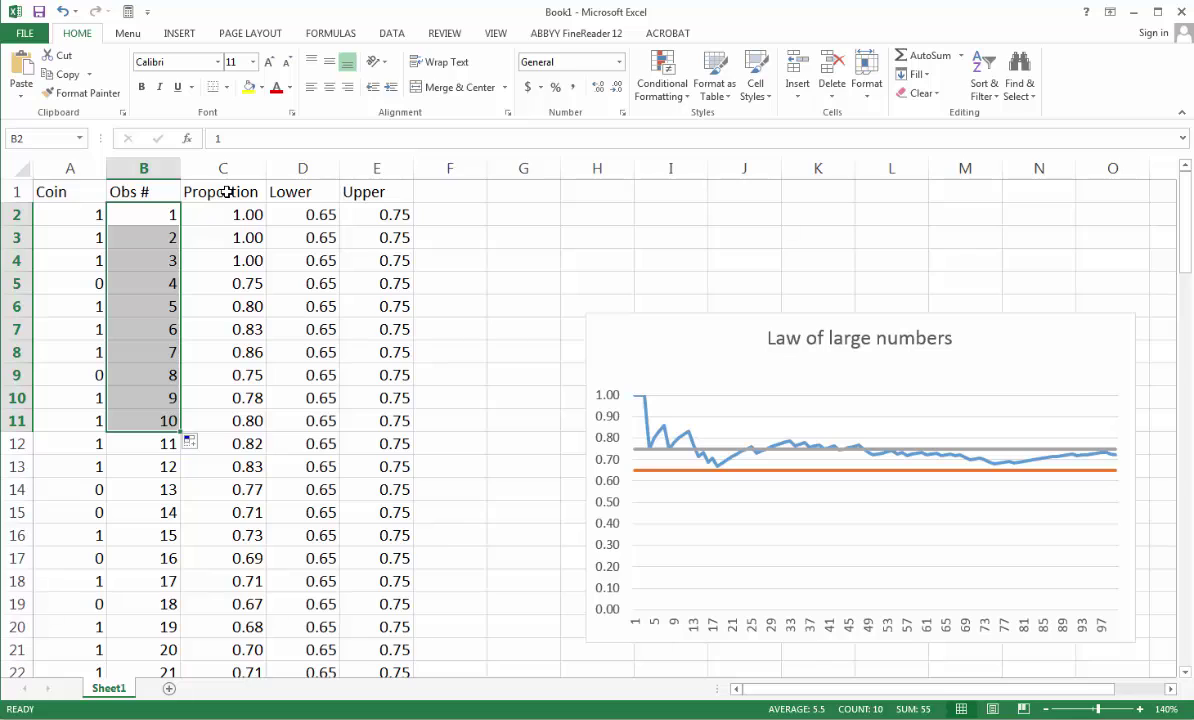
Show that C11's =SUM($A$2:A11)/B11 adds up the coin values in A2:A11
left_click(233, 422)
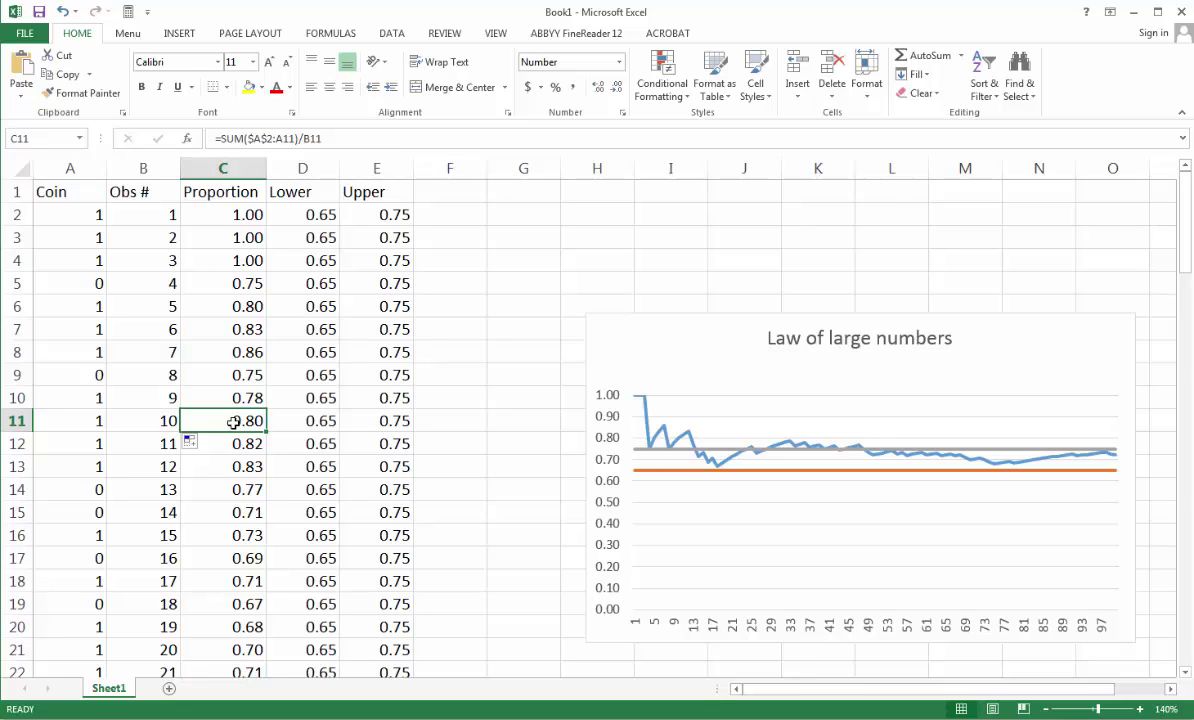
left_click(338, 139)
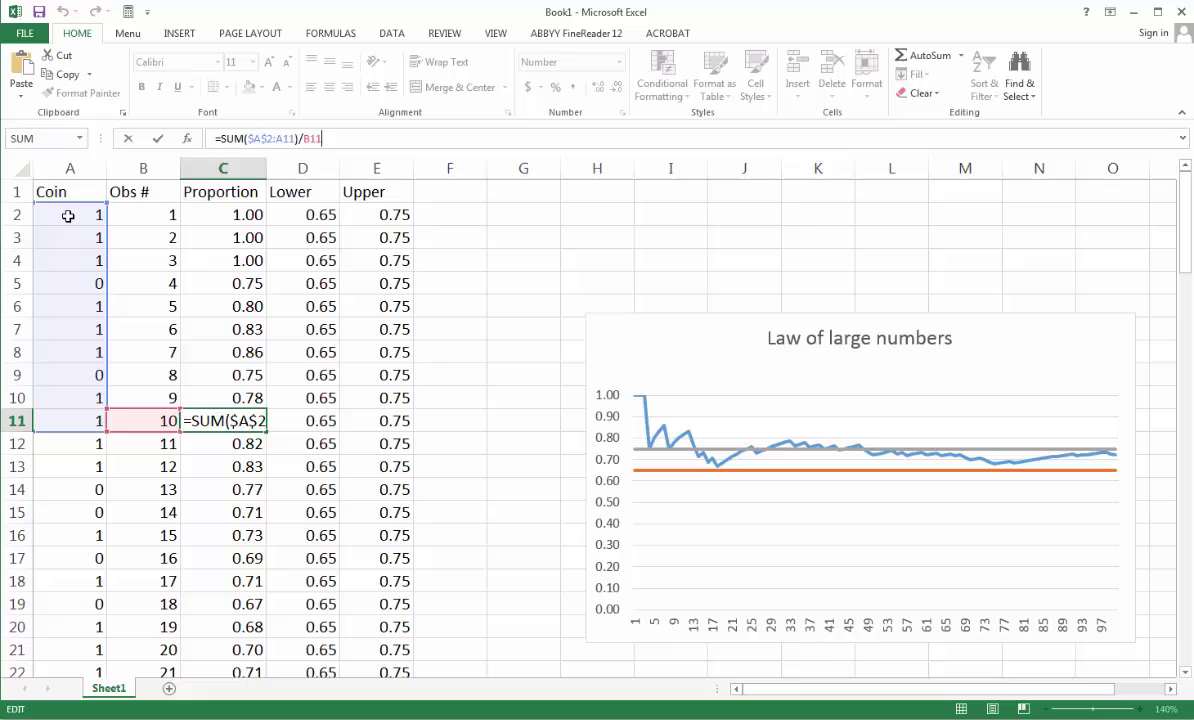
left_click_drag(68, 216, 37, 419)
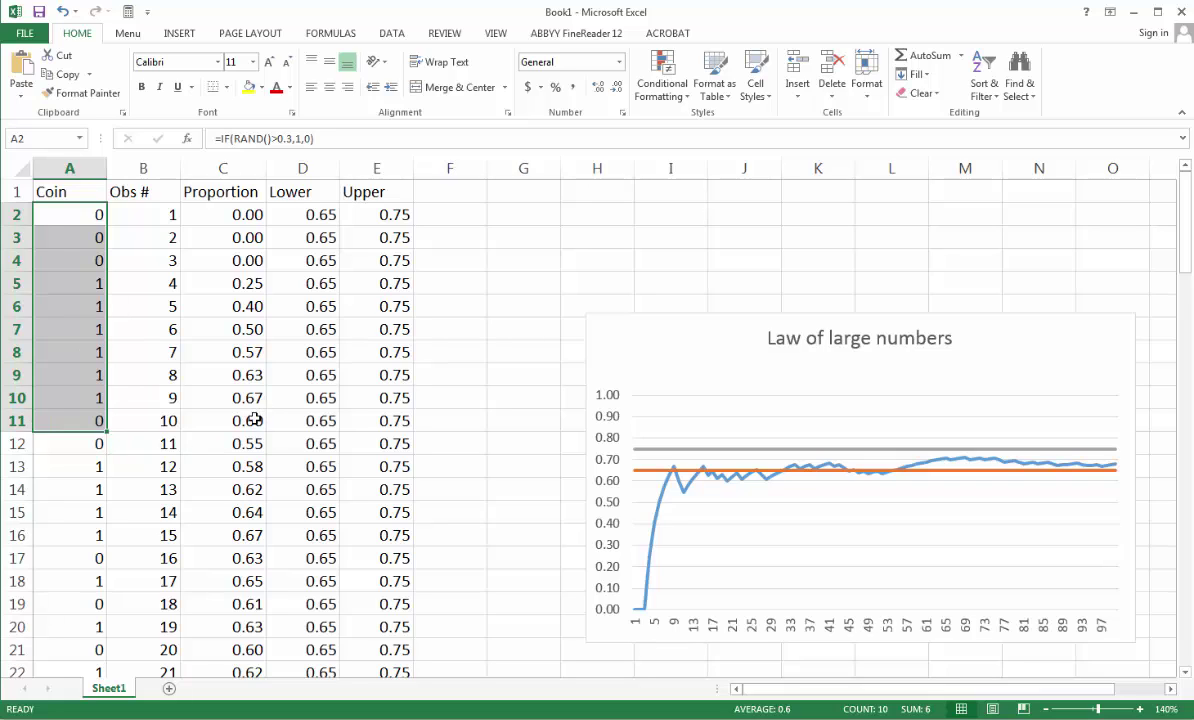
left_click(250, 420)
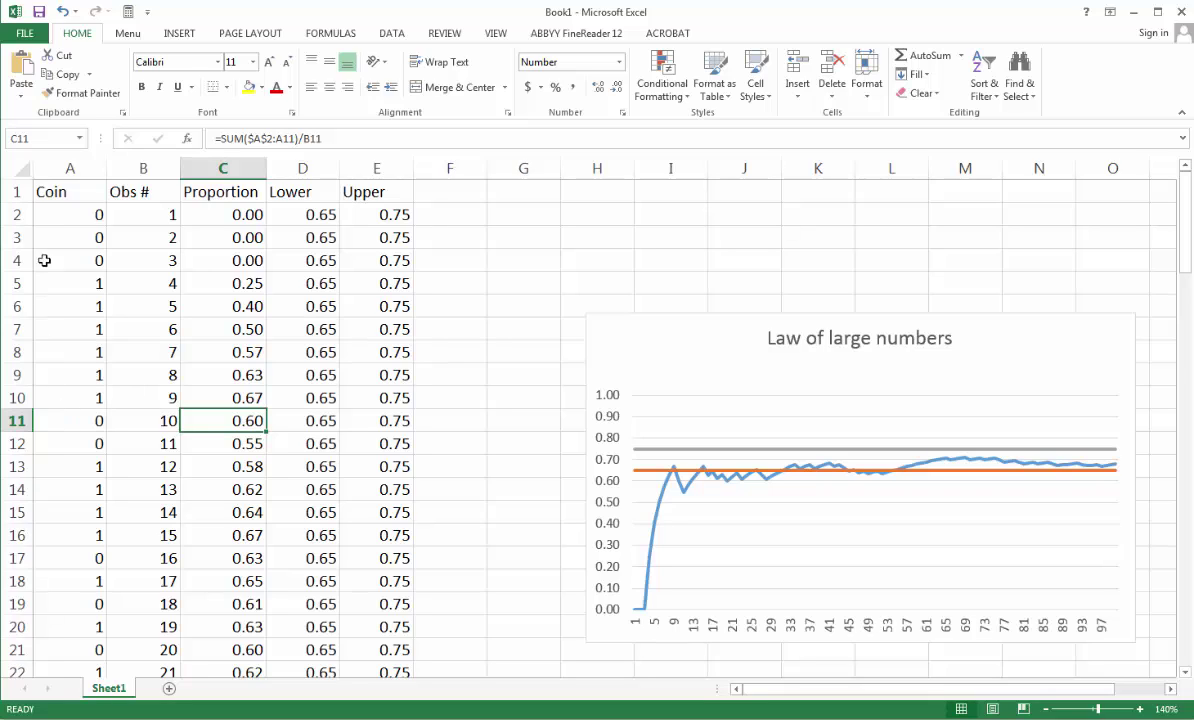
left_click(258, 138)
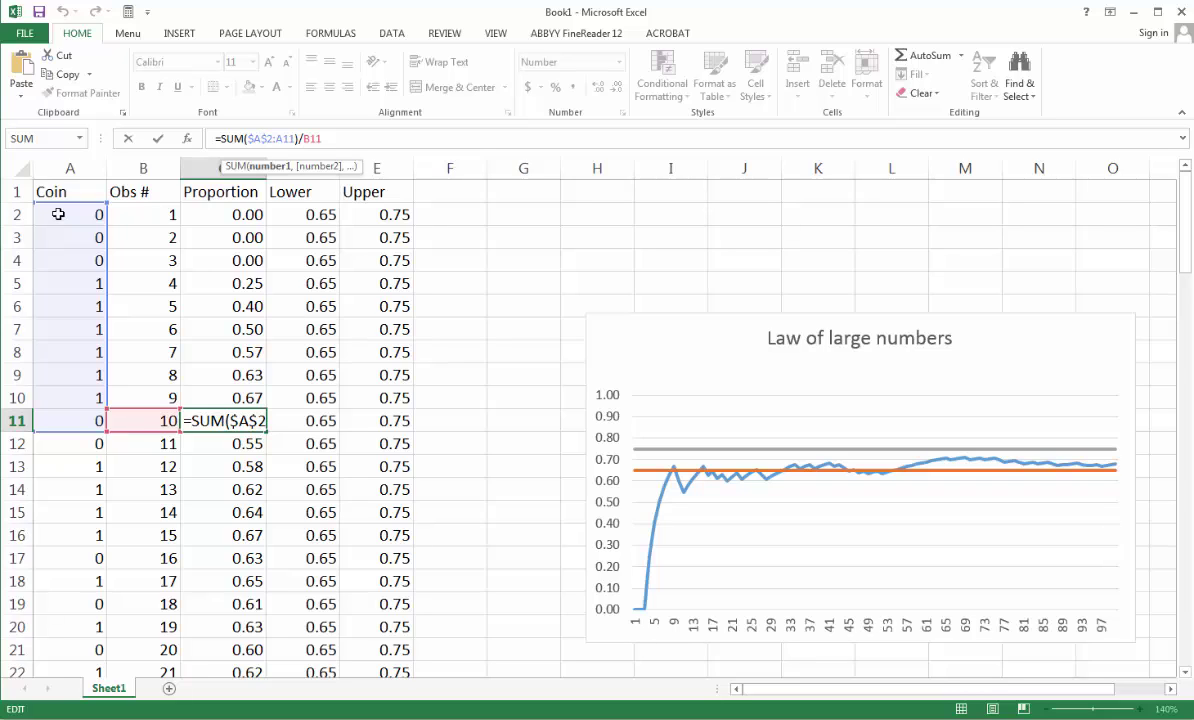
left_click(289, 137)
key("ctrl+Return")
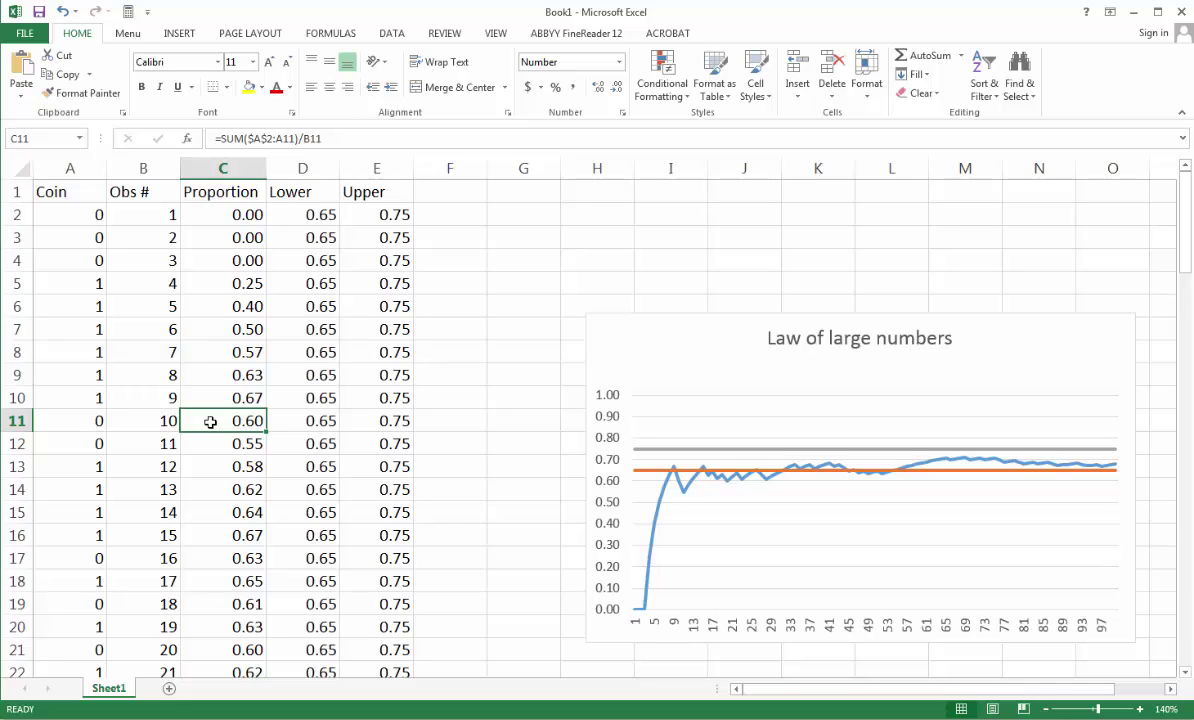
scroll(210, 421, "down", 20)
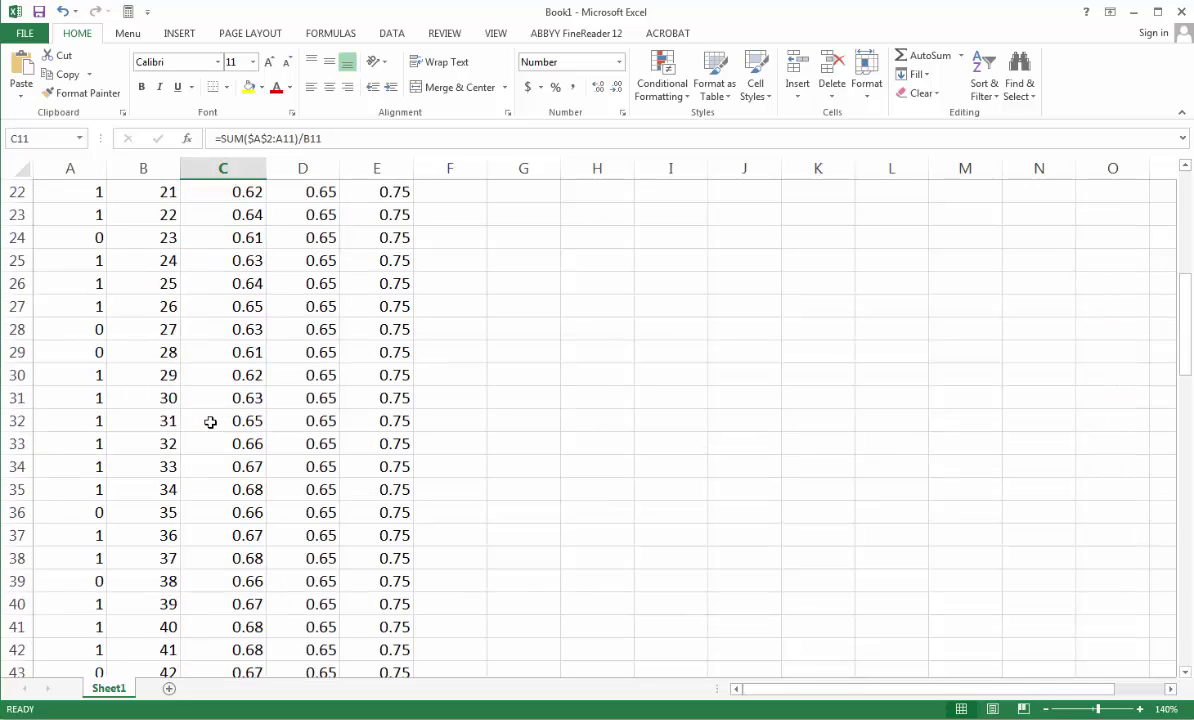
scroll(210, 421, "down", 13)
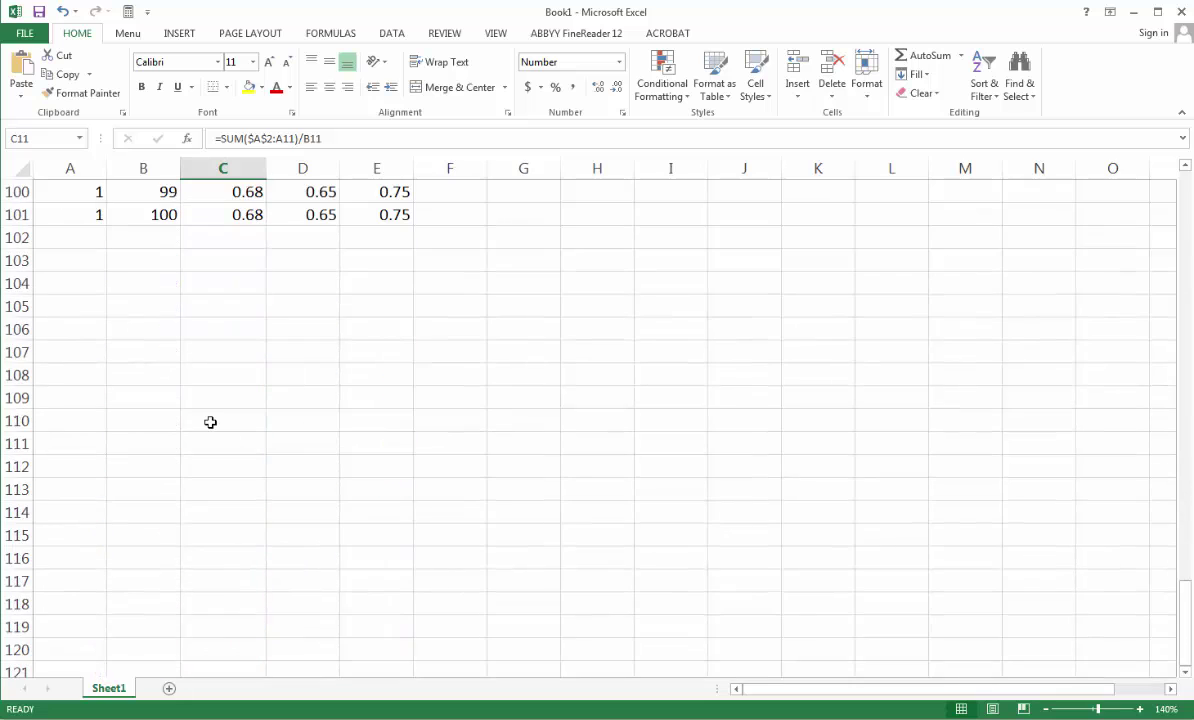
scroll(210, 421, "up", 3)
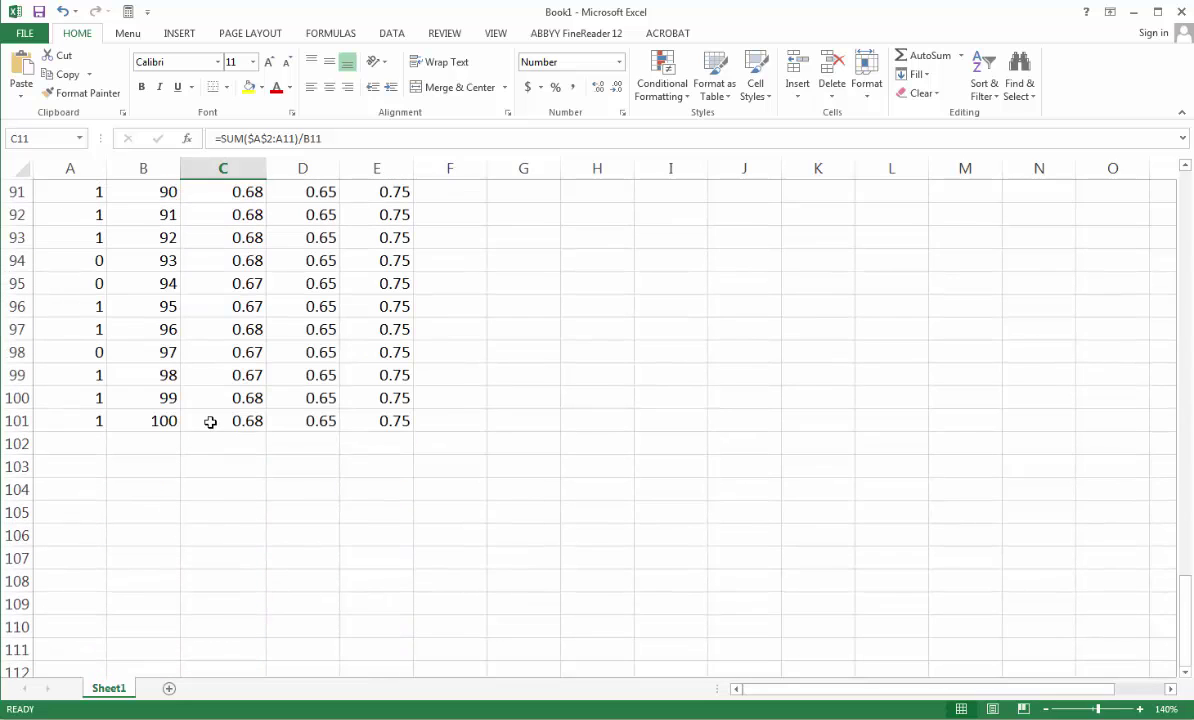
left_click(74, 422)
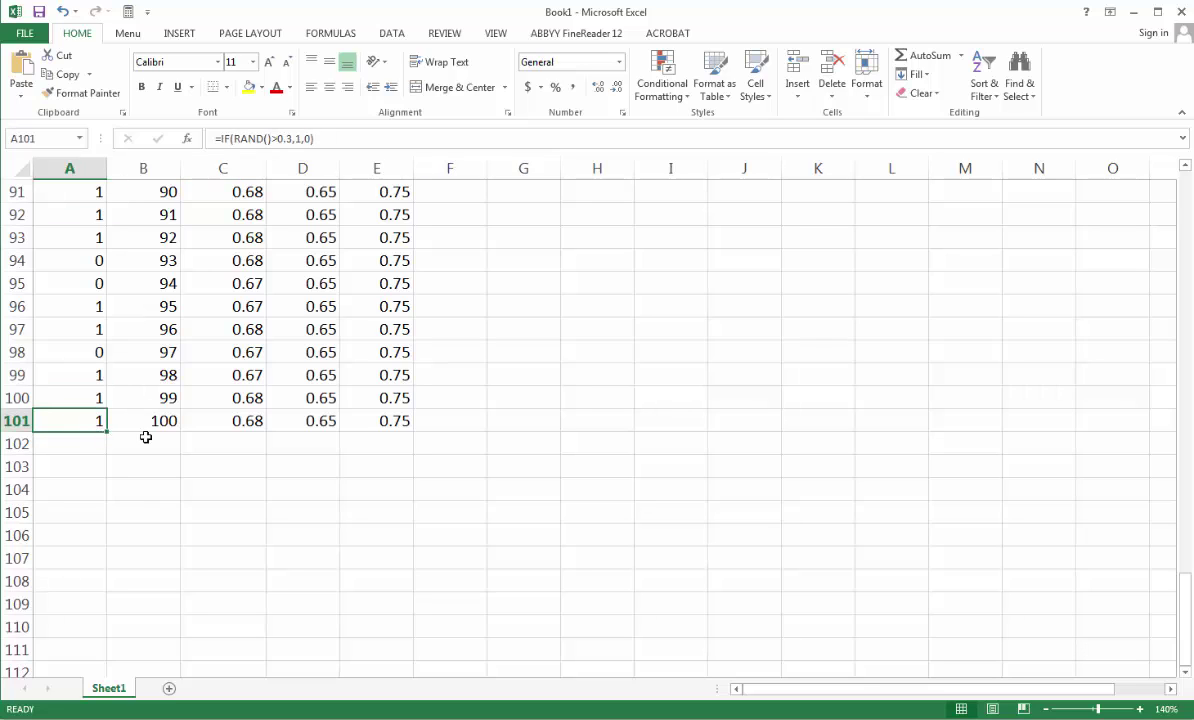
left_click(155, 422)
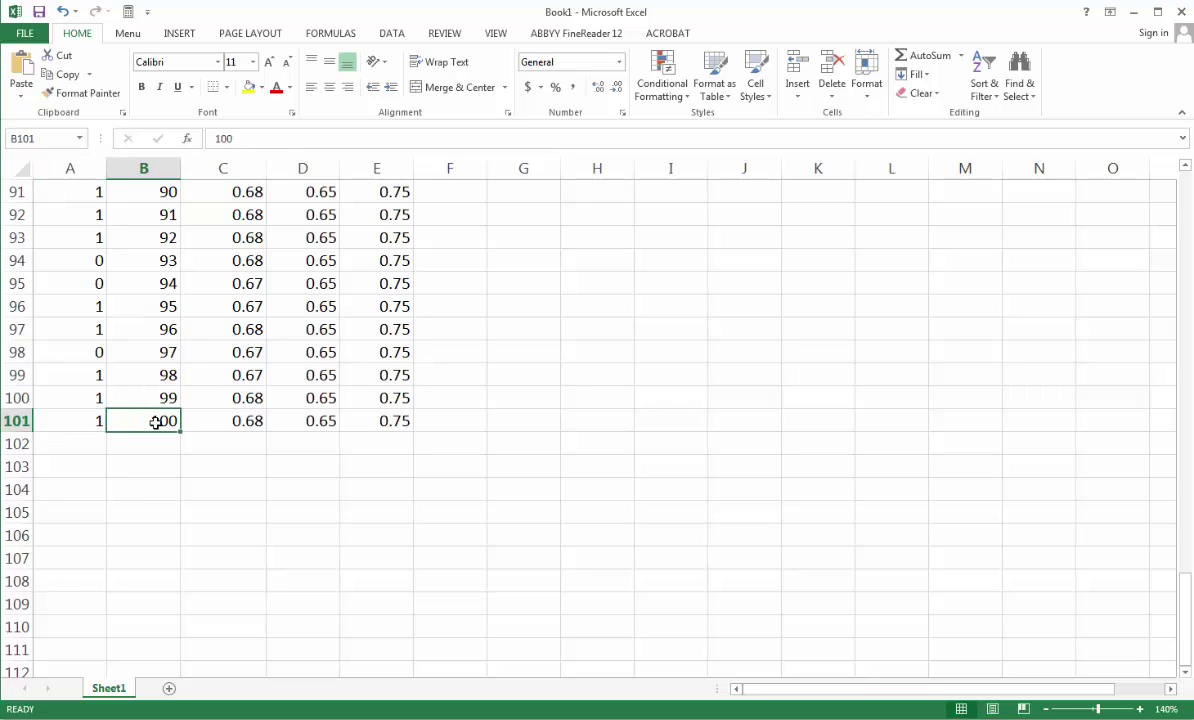
left_click(241, 422)
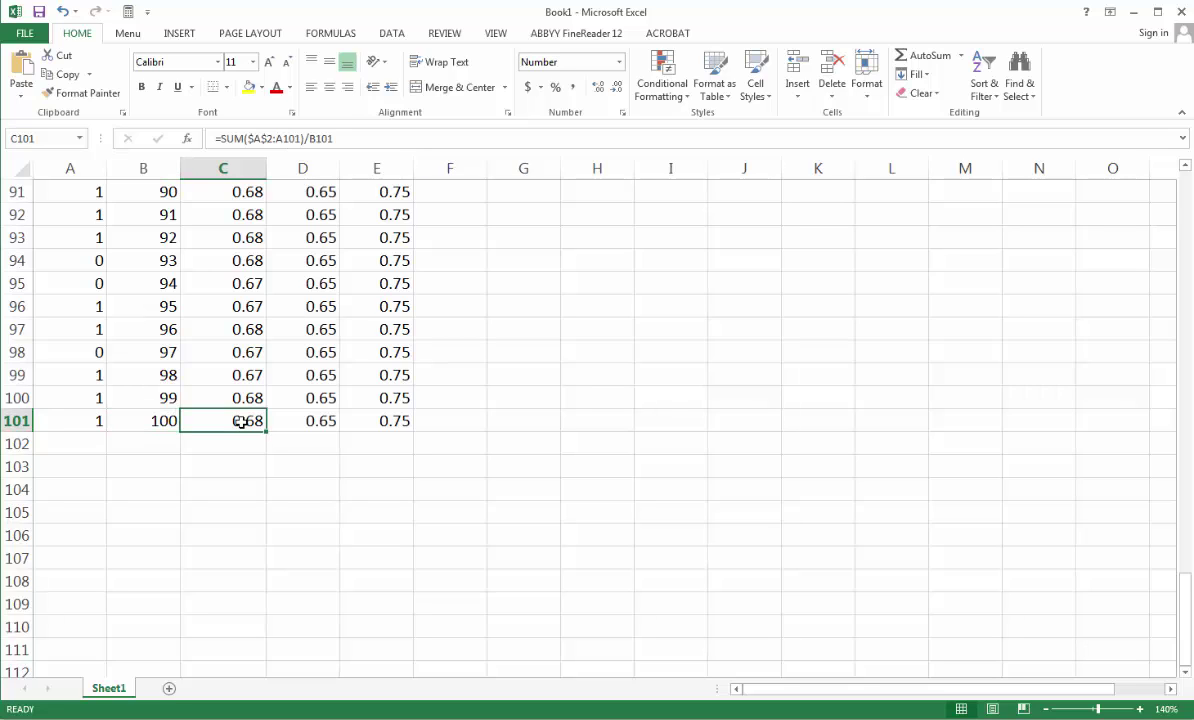
left_click(326, 421)
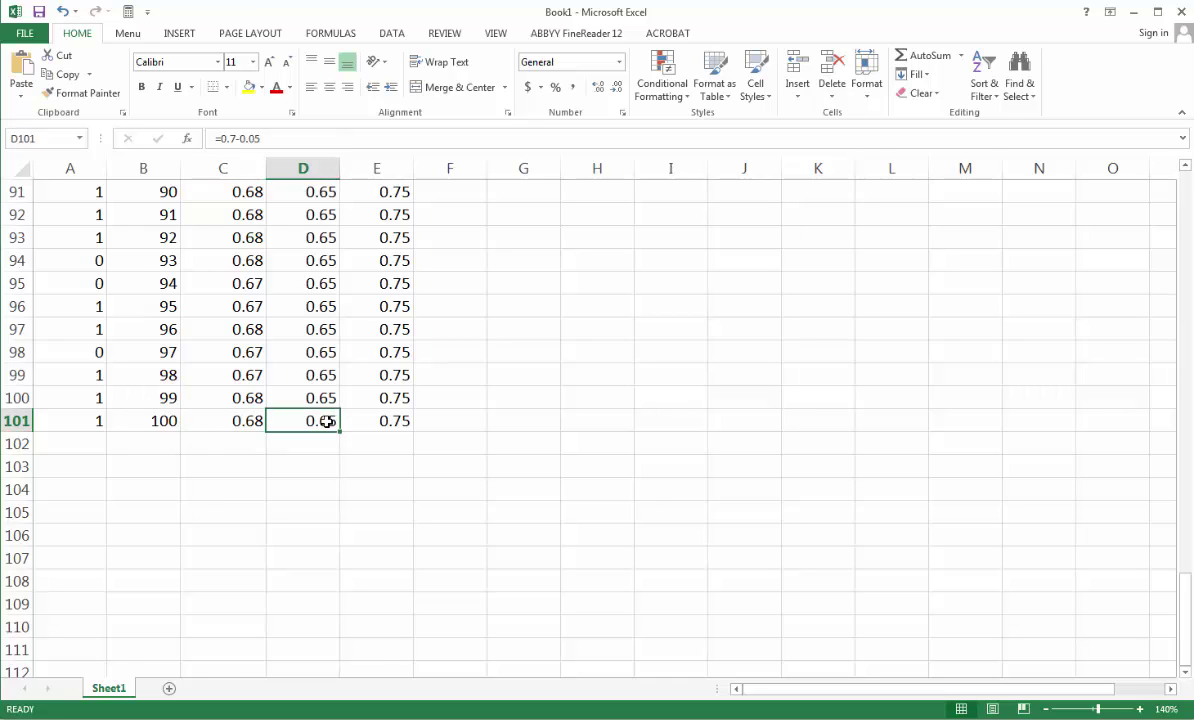
scroll(326, 421, "up", 5)
scroll(326, 421, "up", 18)
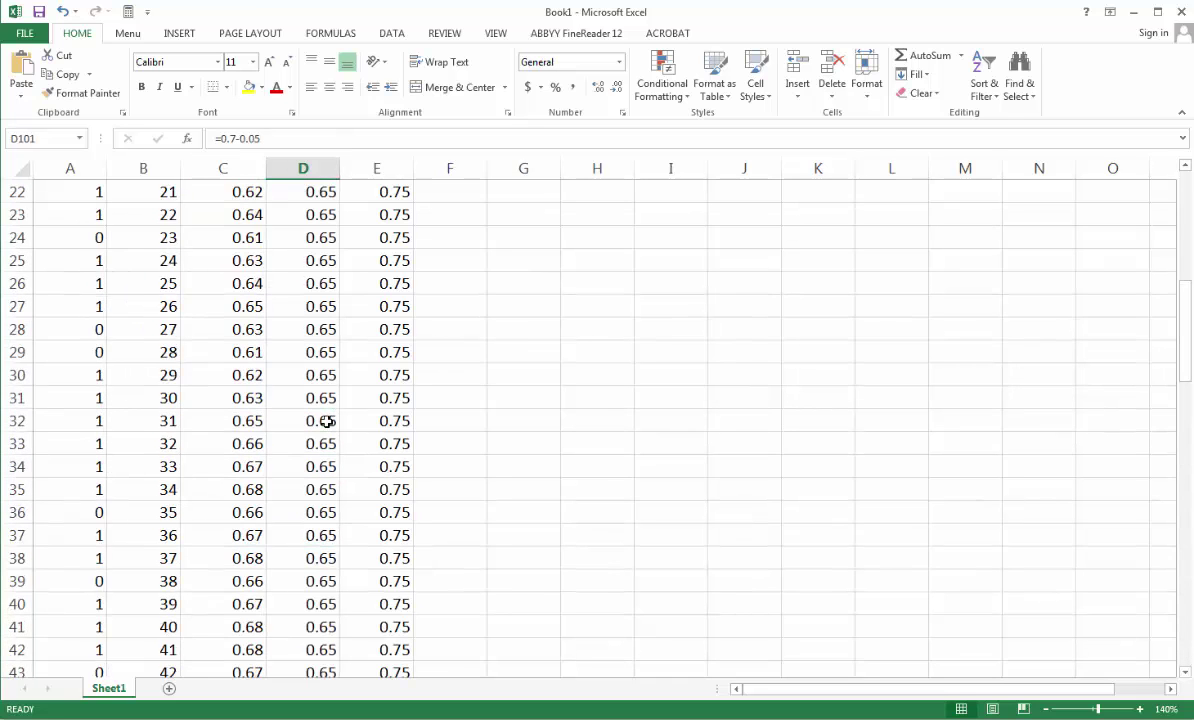
scroll(326, 421, "up", 7)
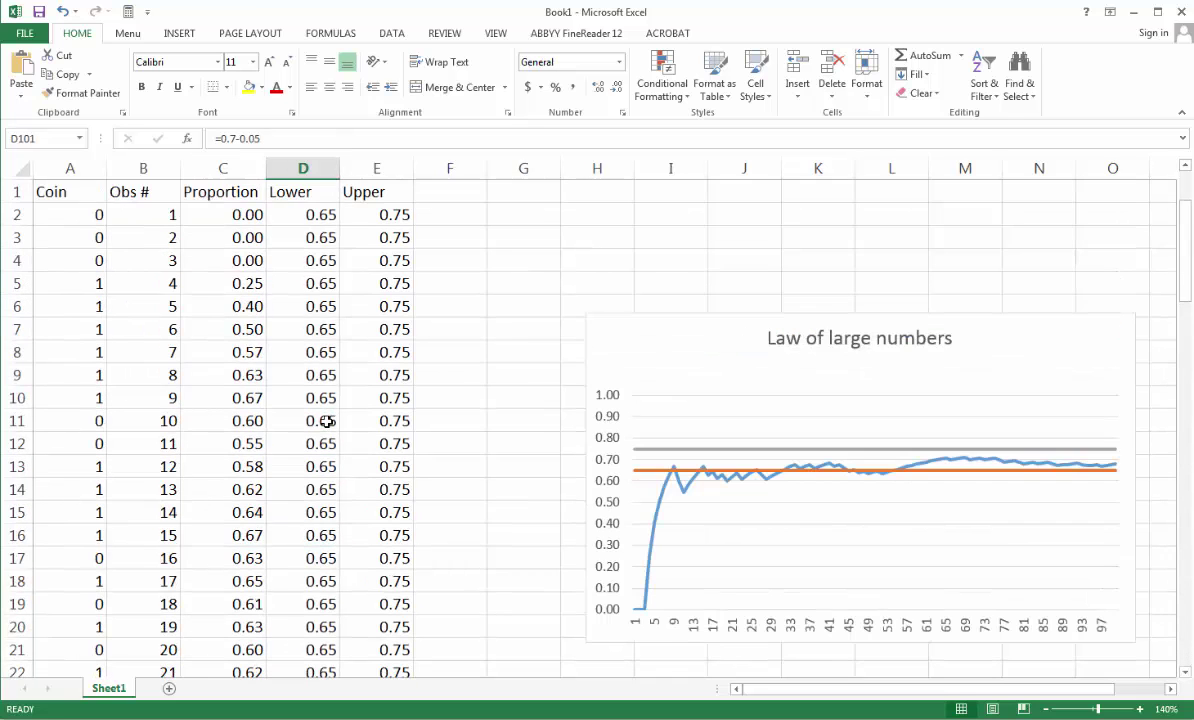
left_click(311, 215)
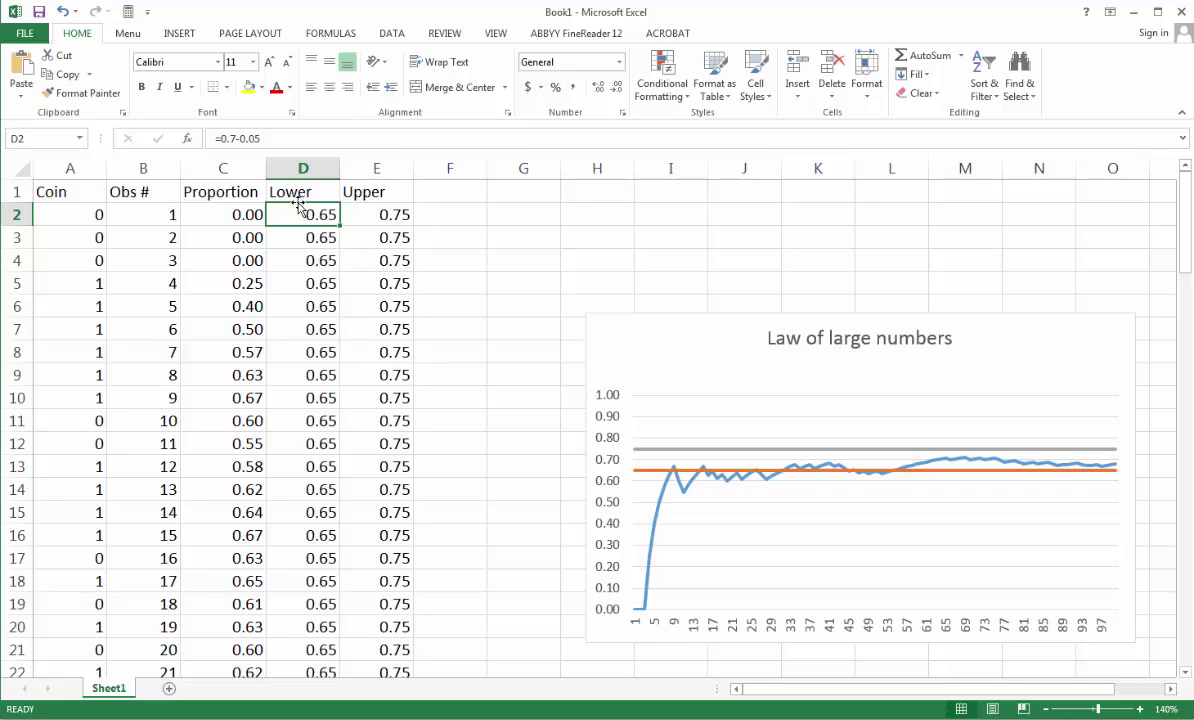
left_click(720, 333)
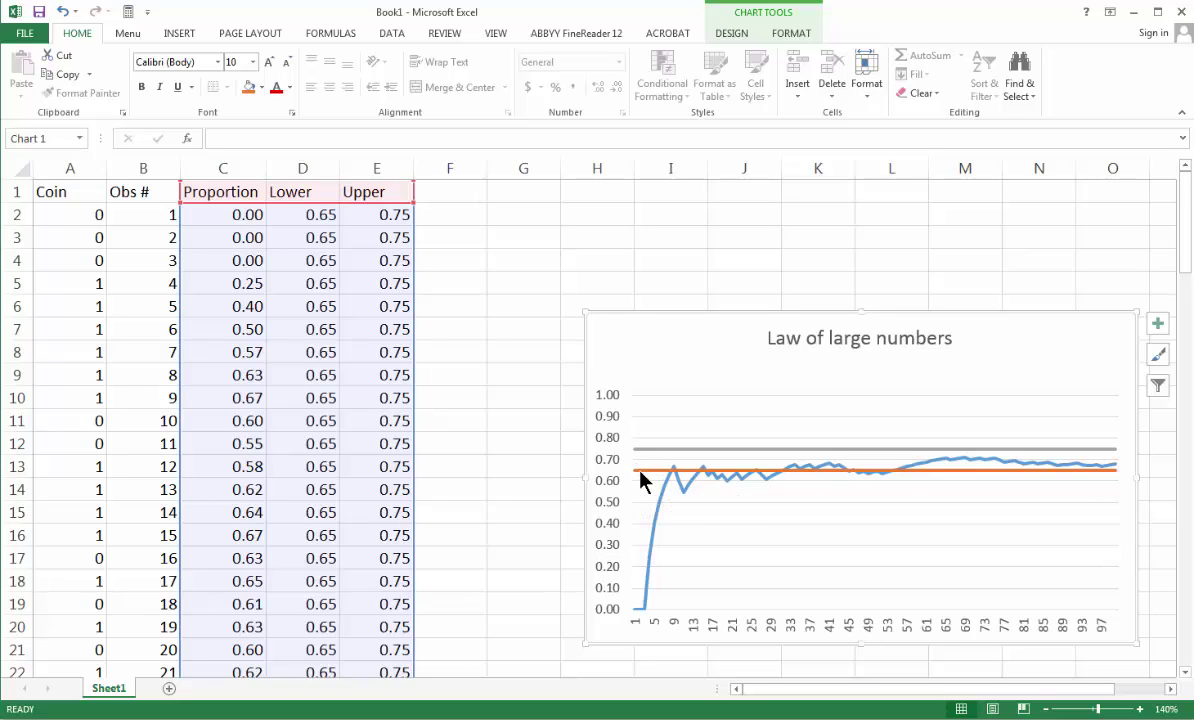
mouse_move(640, 481)
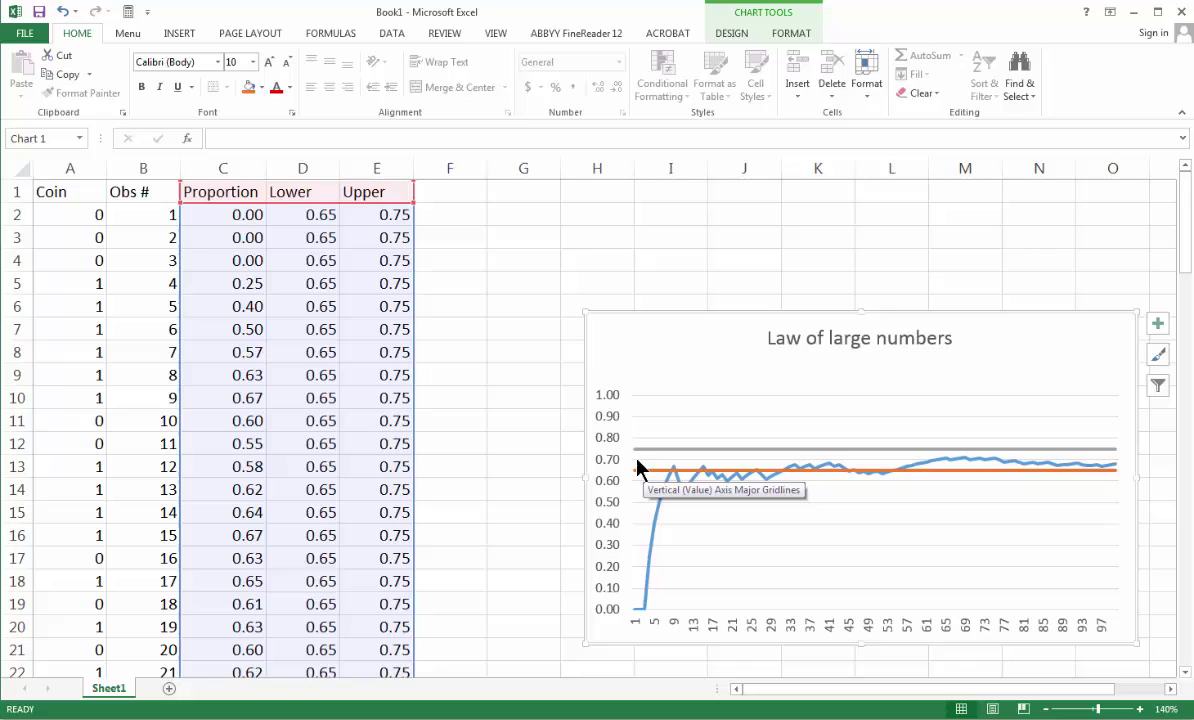
mouse_move(641, 455)
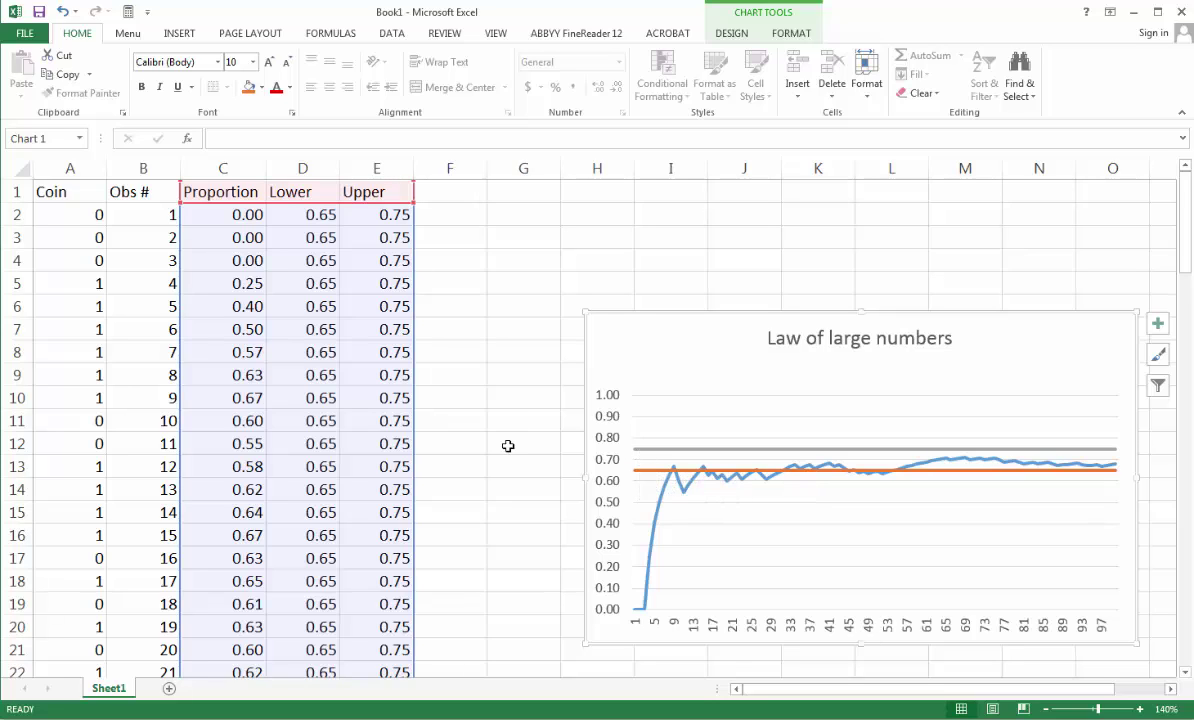
left_click(320, 212)
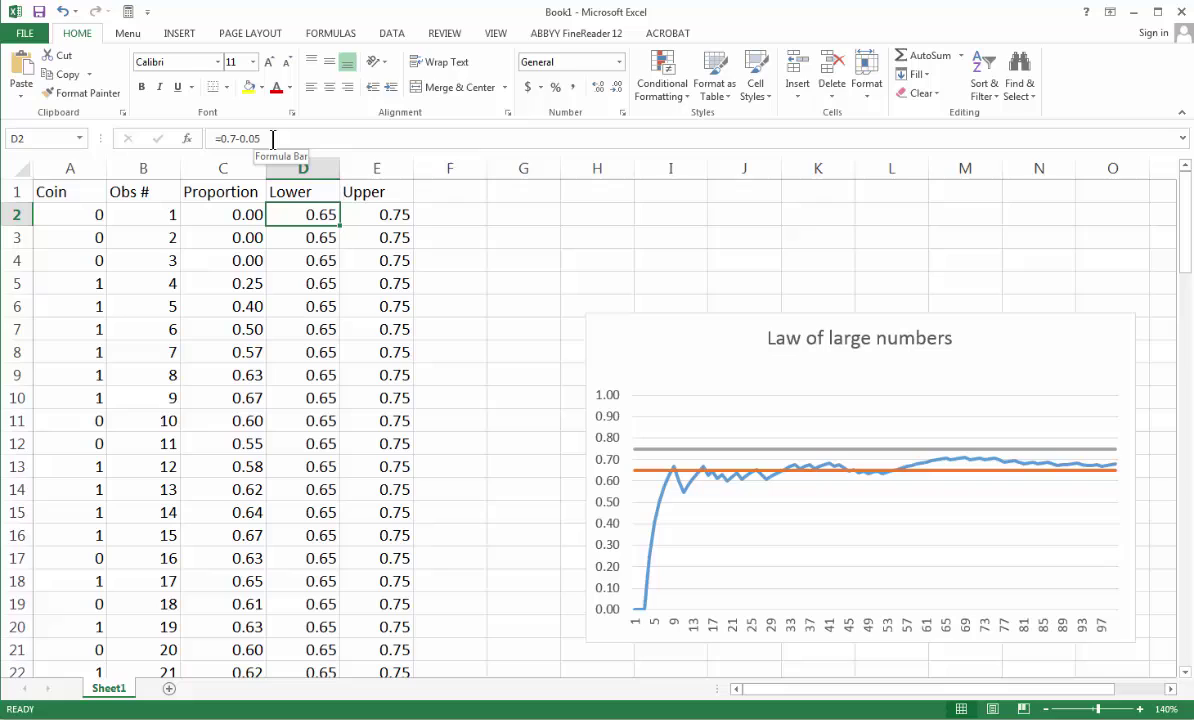
left_click(376, 215)
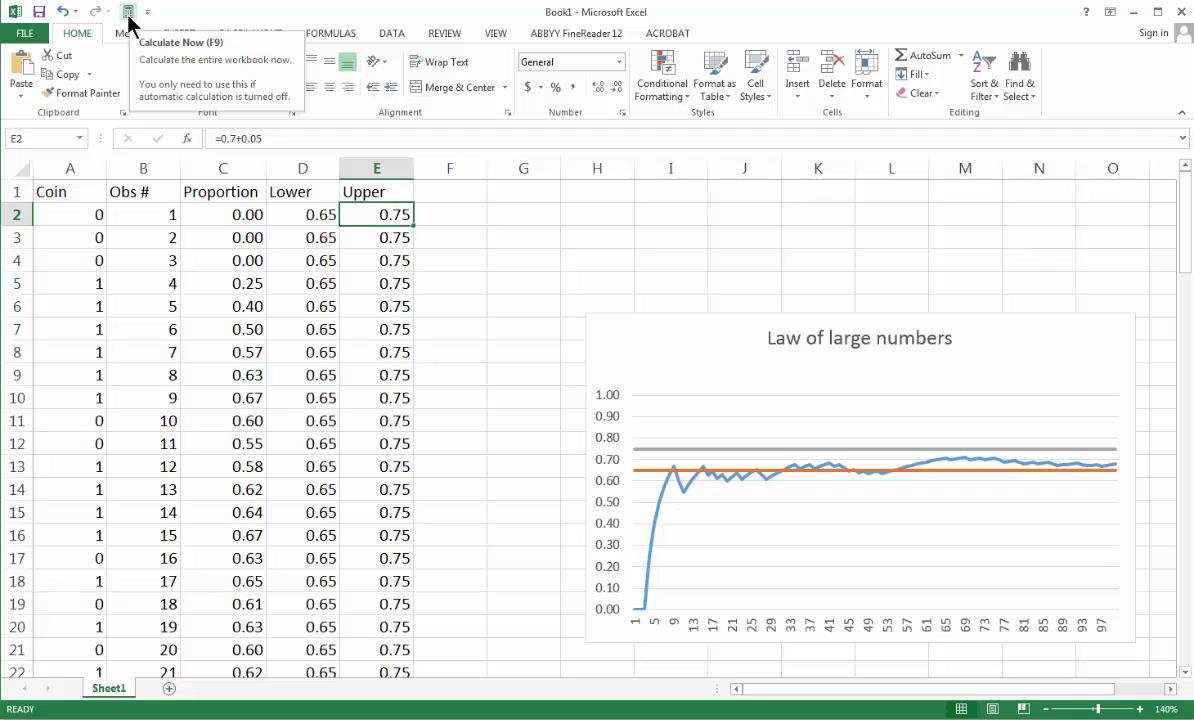
Recalculate the coin flips twice, with Calculate Now and F9, for a new proportion path
left_click(128, 12)
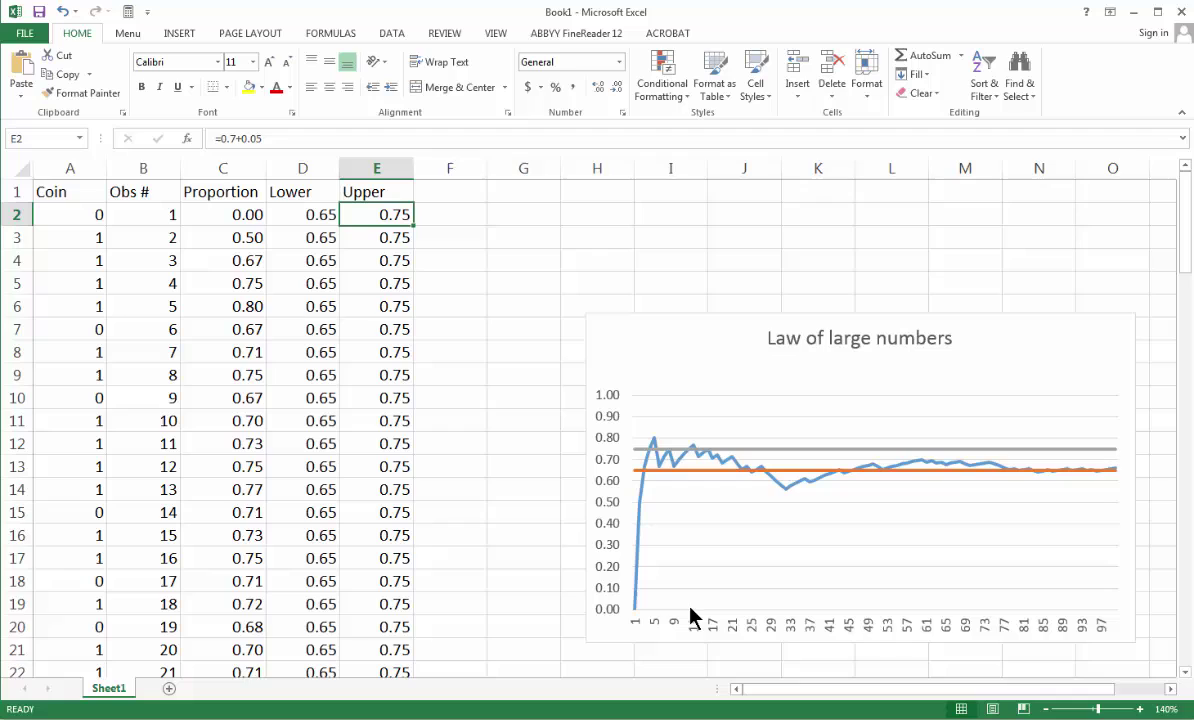
mouse_move(630, 625)
mouse_move(648, 461)
mouse_move(707, 460)
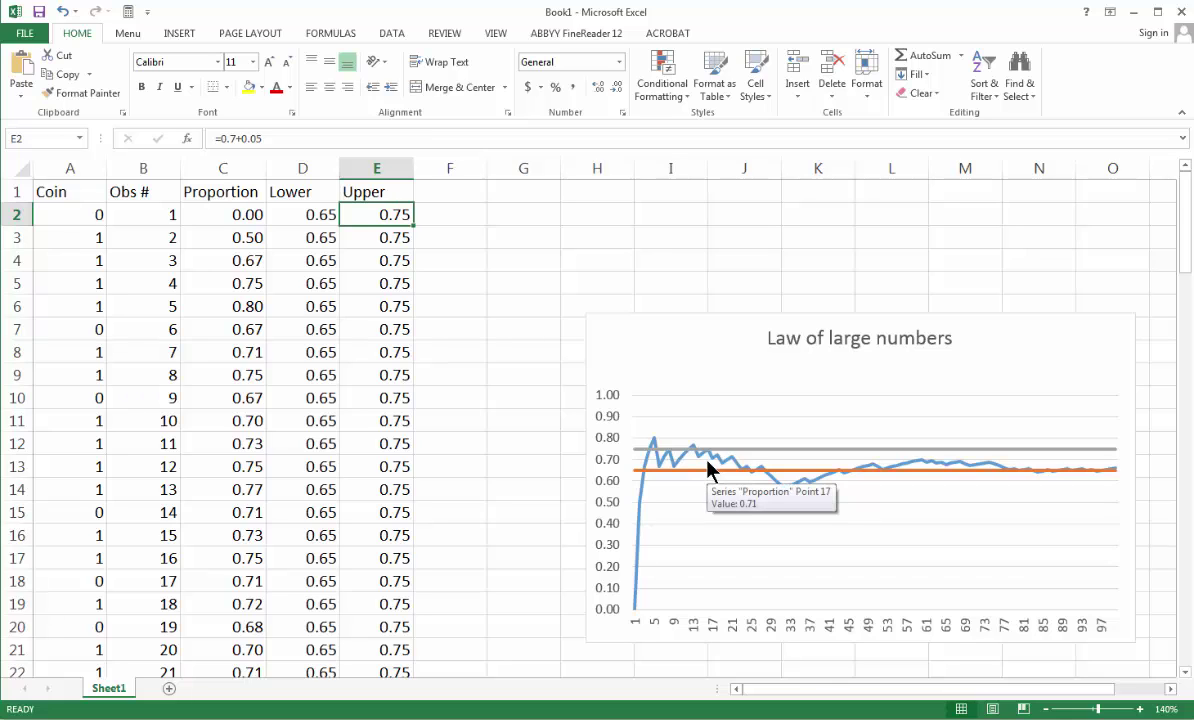
key("F9")
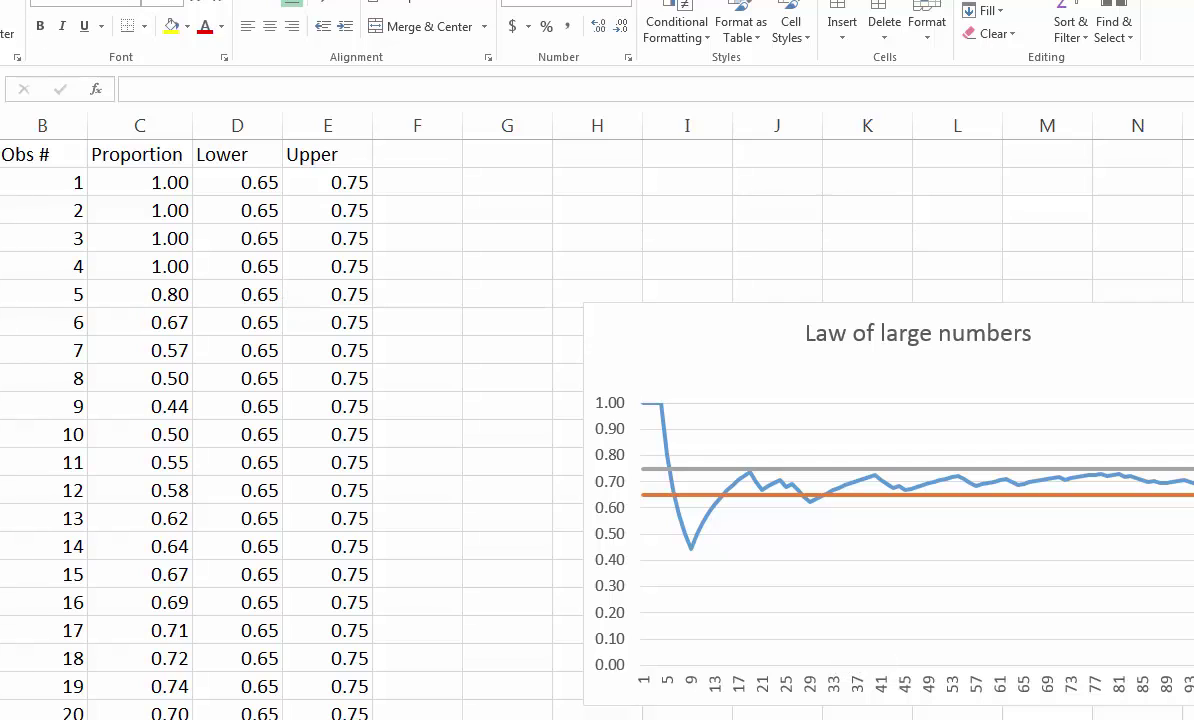
From empty cell G2, press F9 about 25 times, watching the proportion line redraw each time
left_click(507, 181)
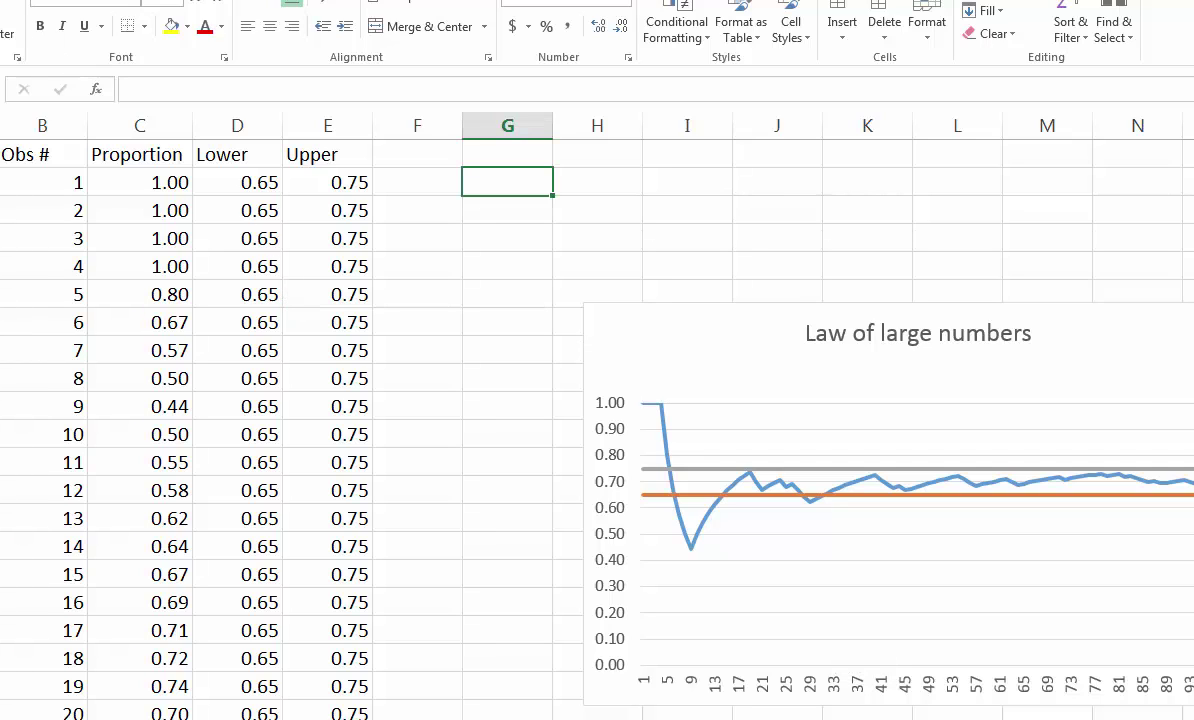
key("F9")
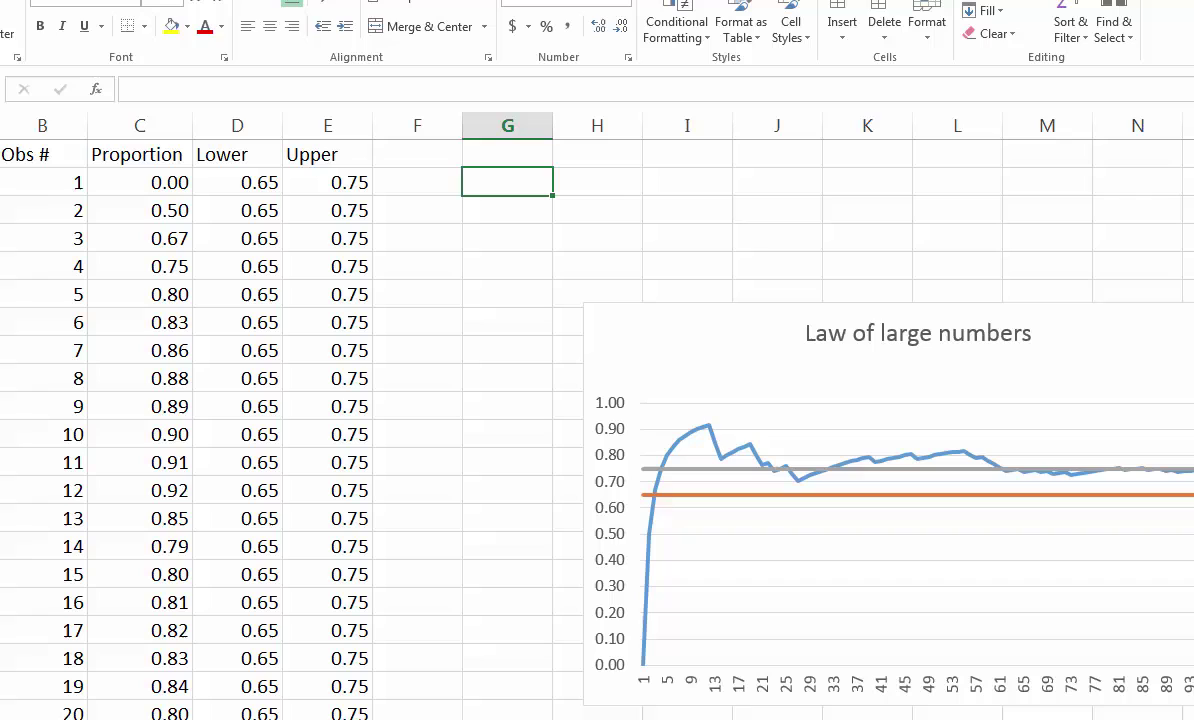
key("F9")
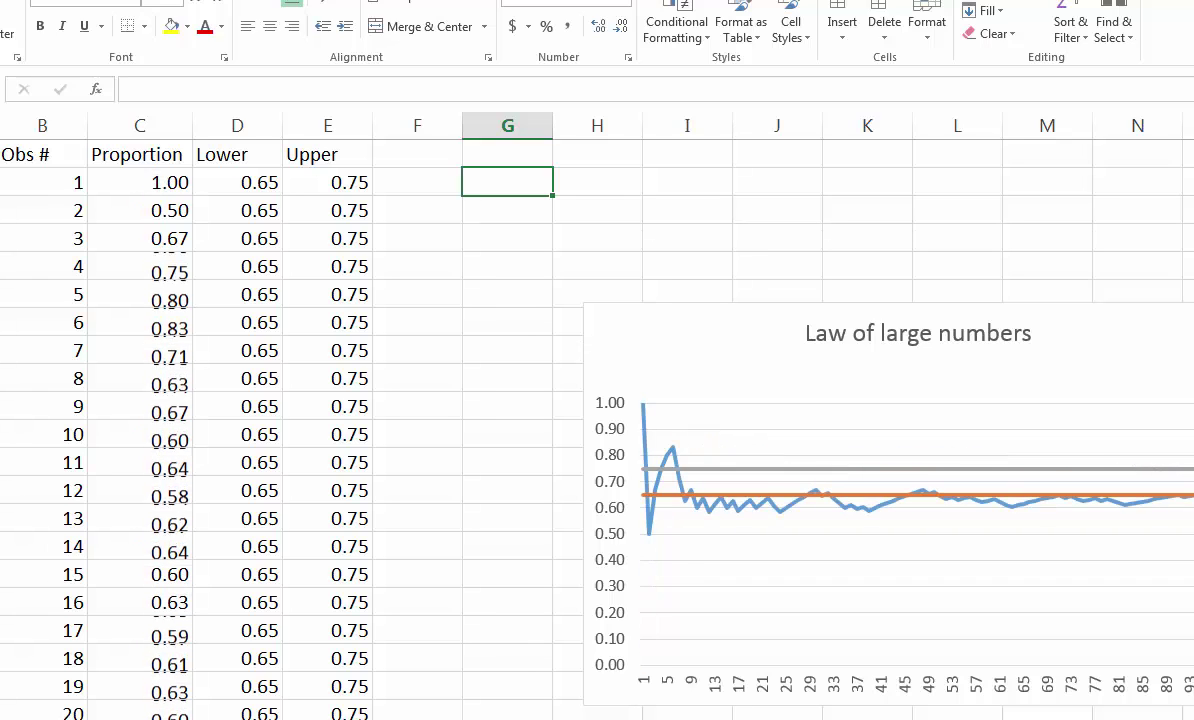
key("F9")
key("F9")
key("F9")
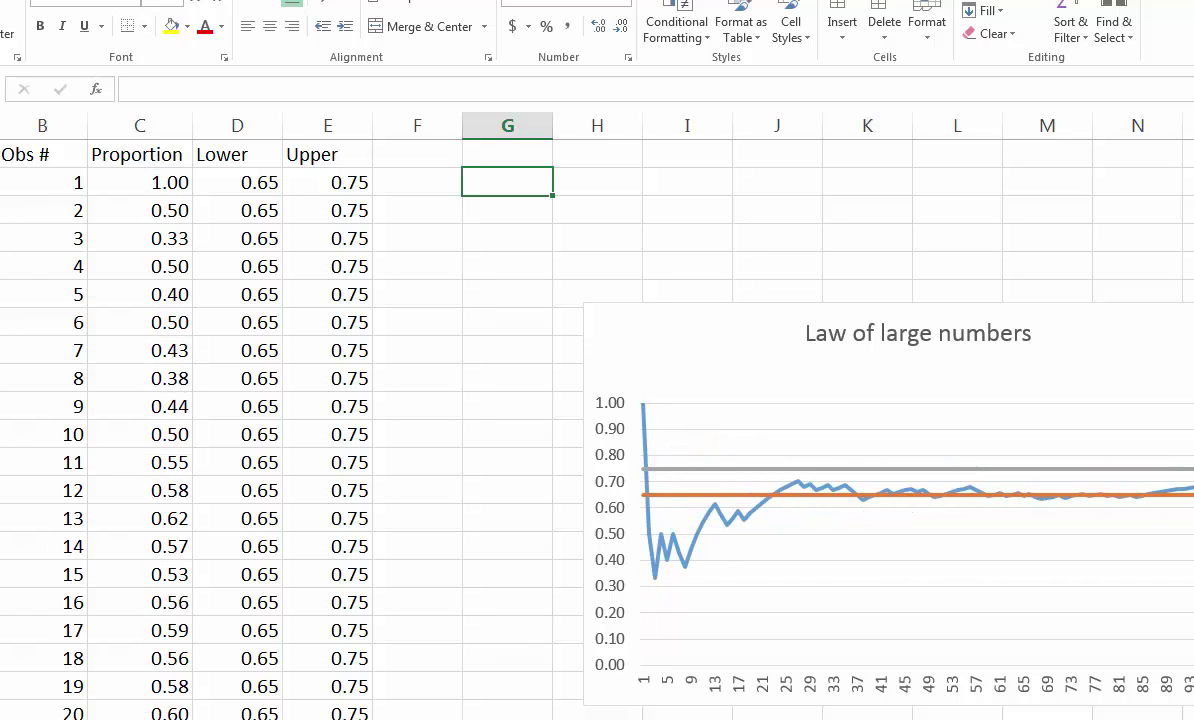
key("F9")
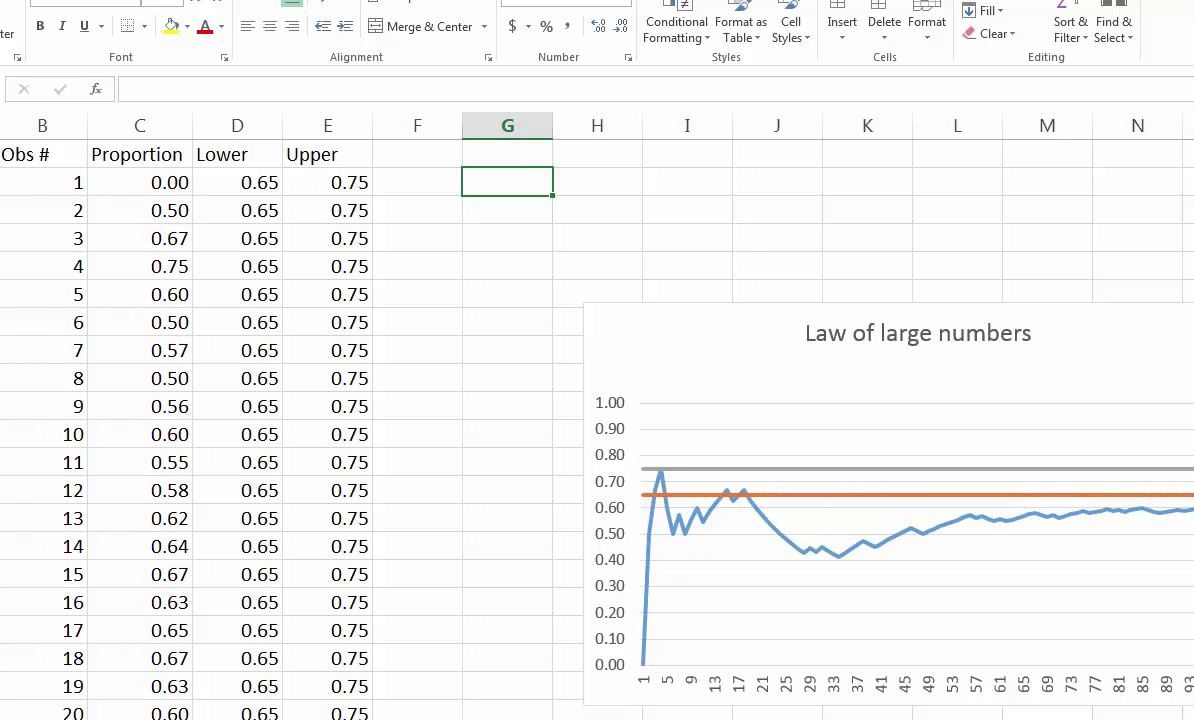
key("F9")
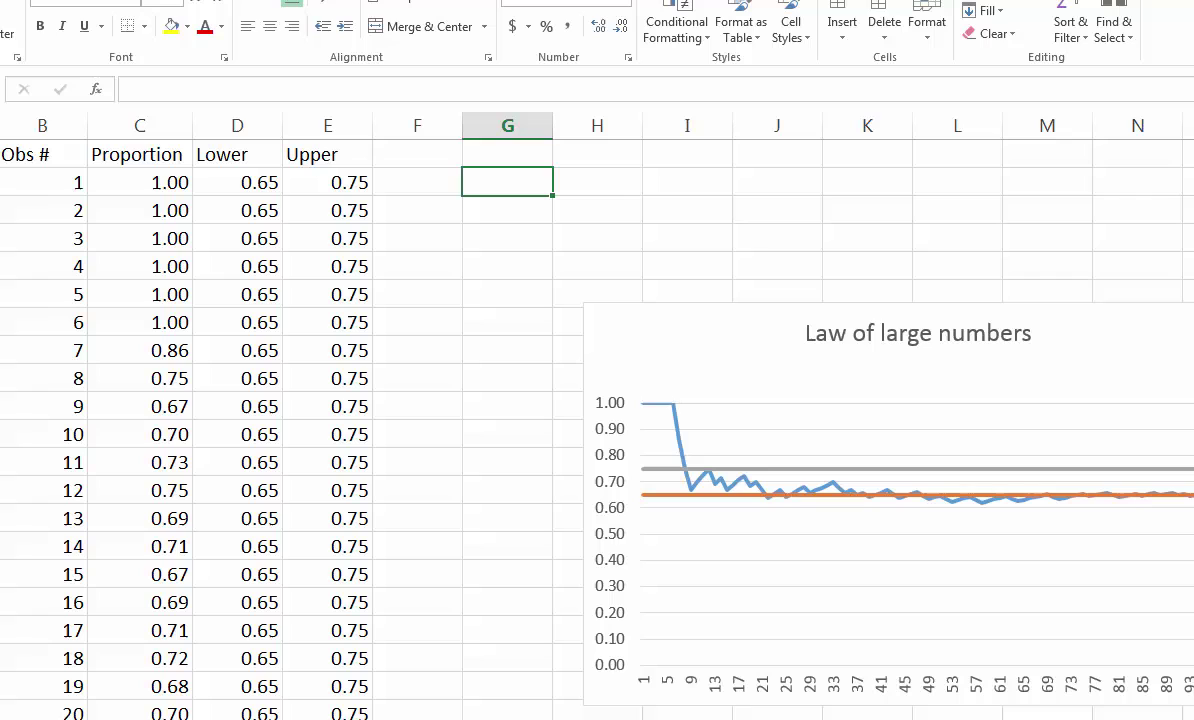
key("F9")
key("F9")
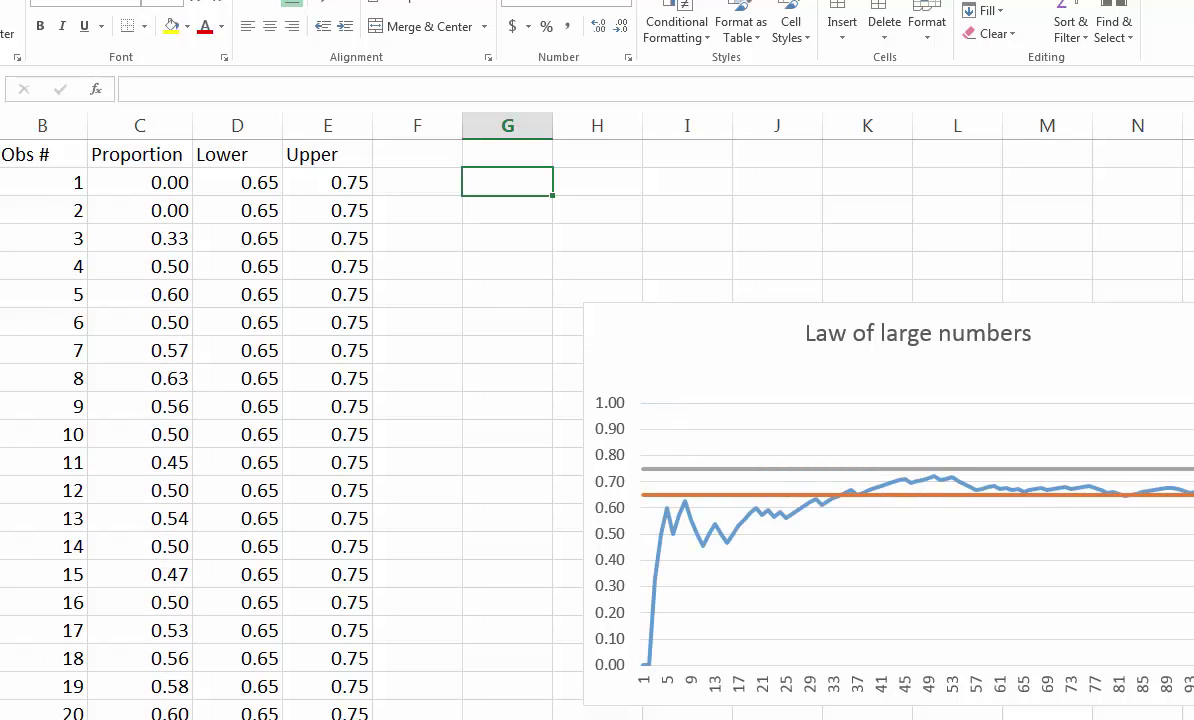
key("F9")
key("F9")
key("F9")
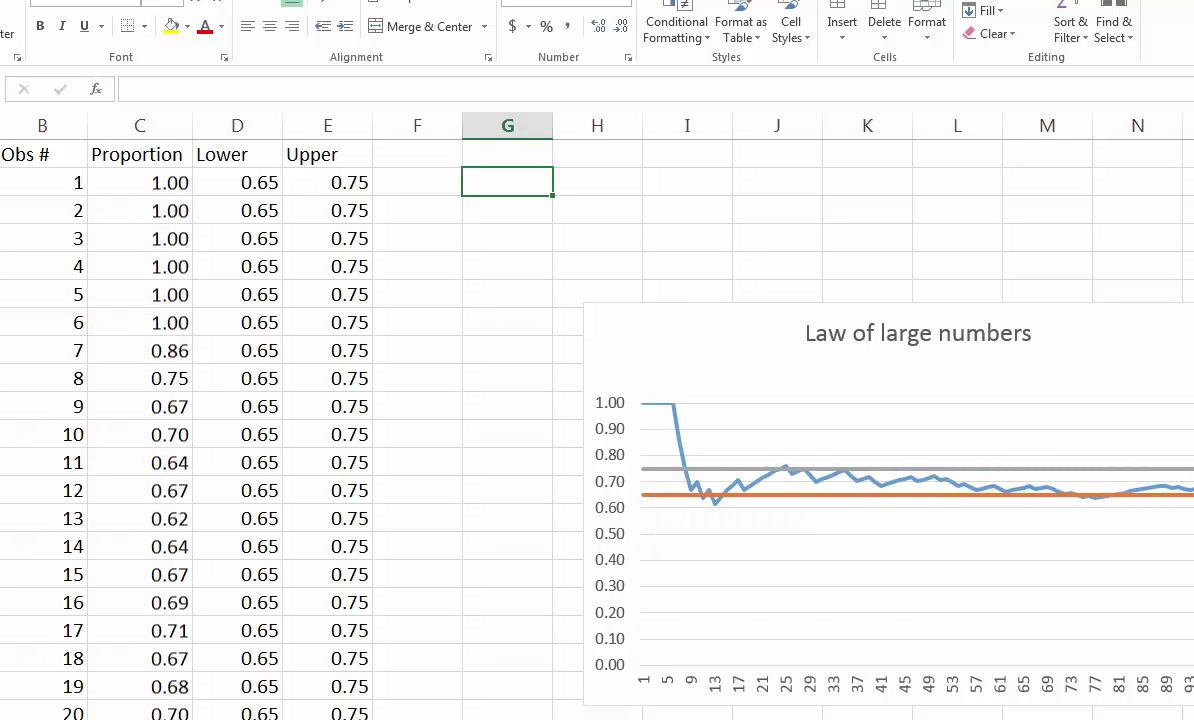
key("F9")
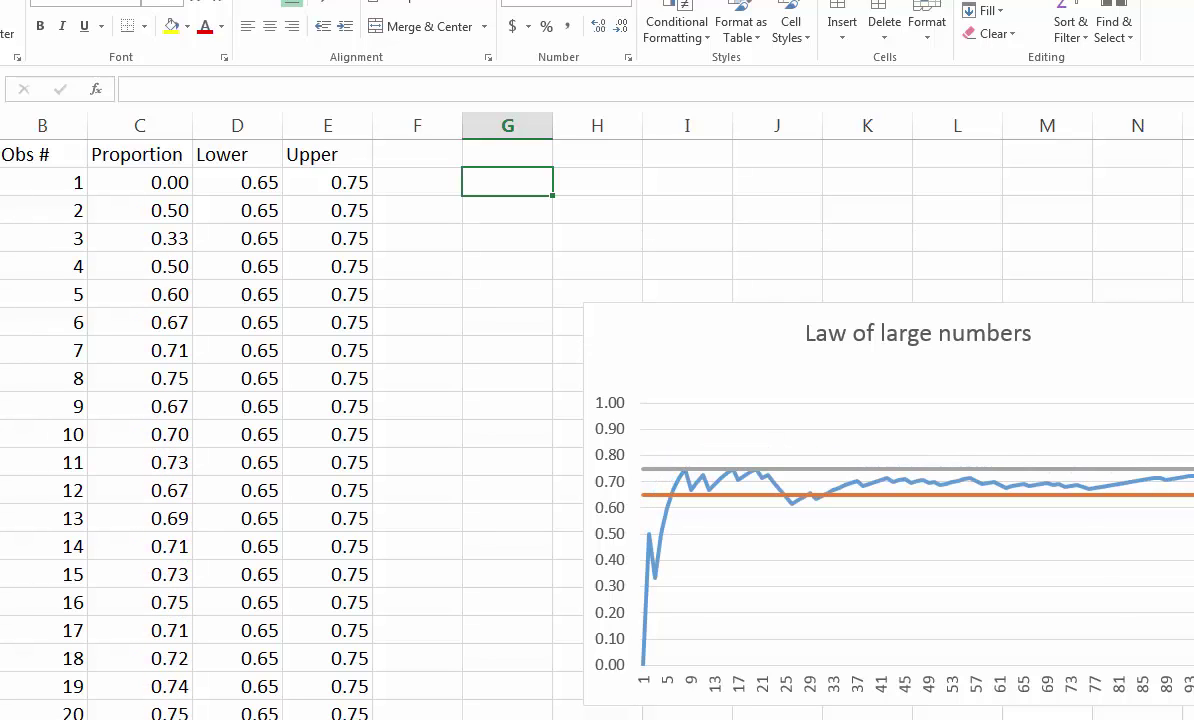
key("F9")
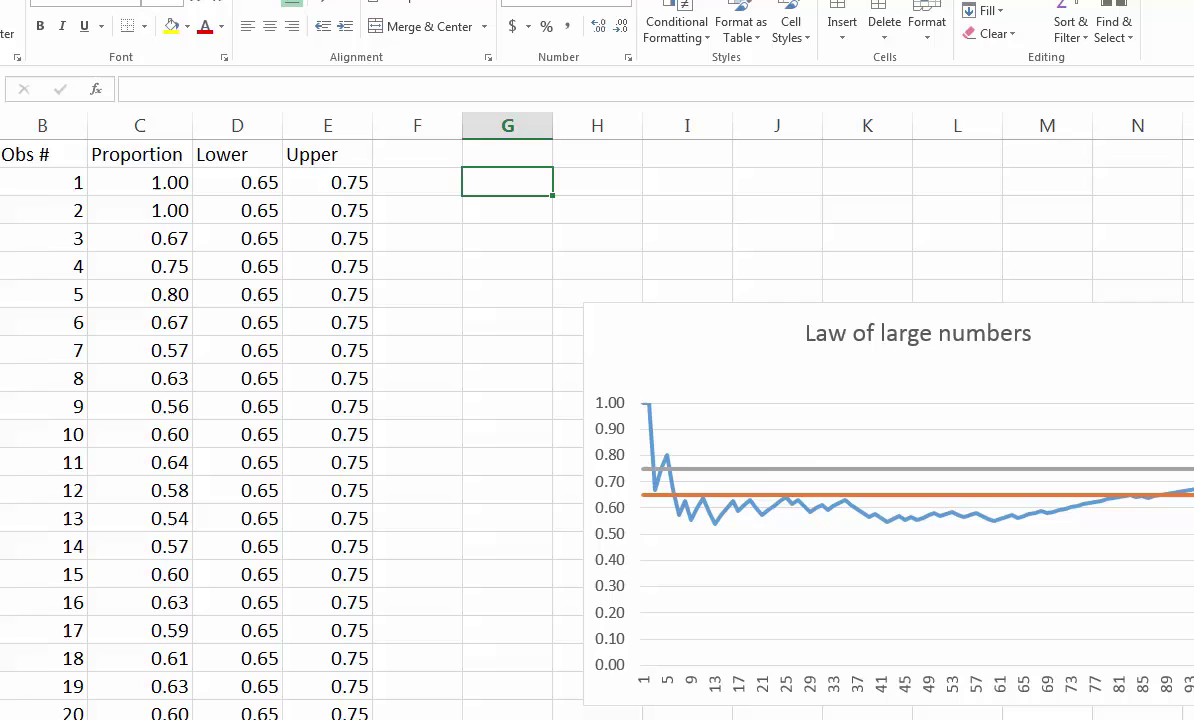
key("F9")
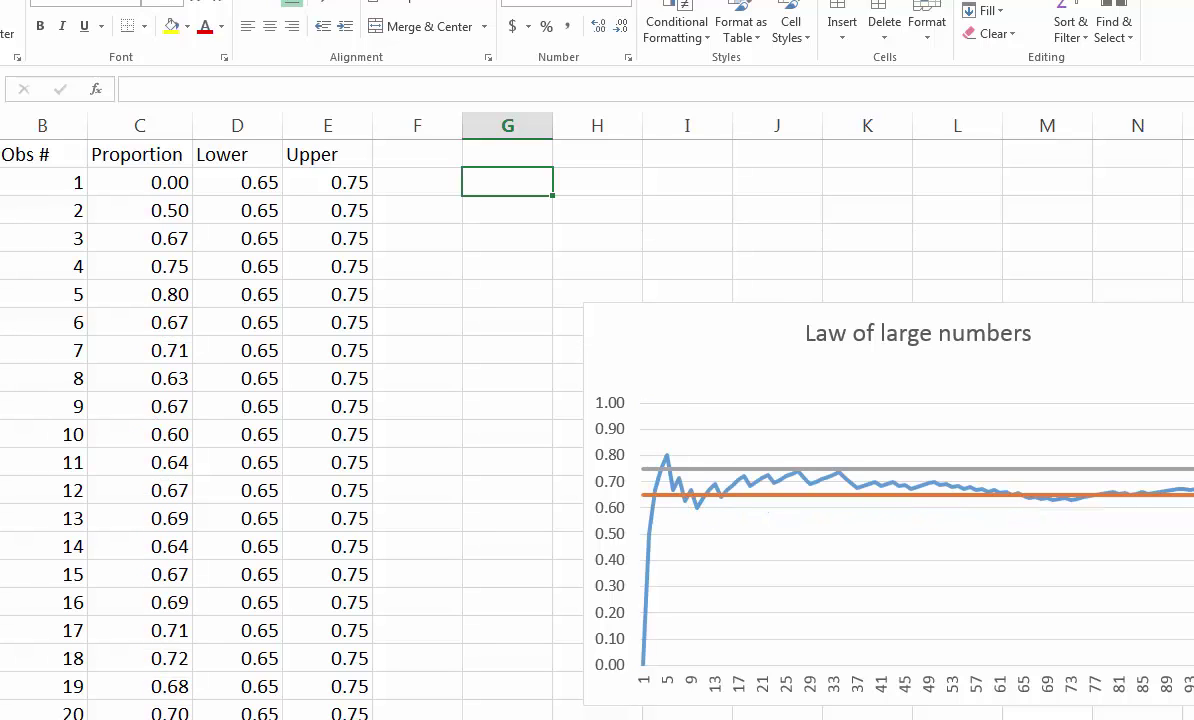
key("F9")
key("F9")
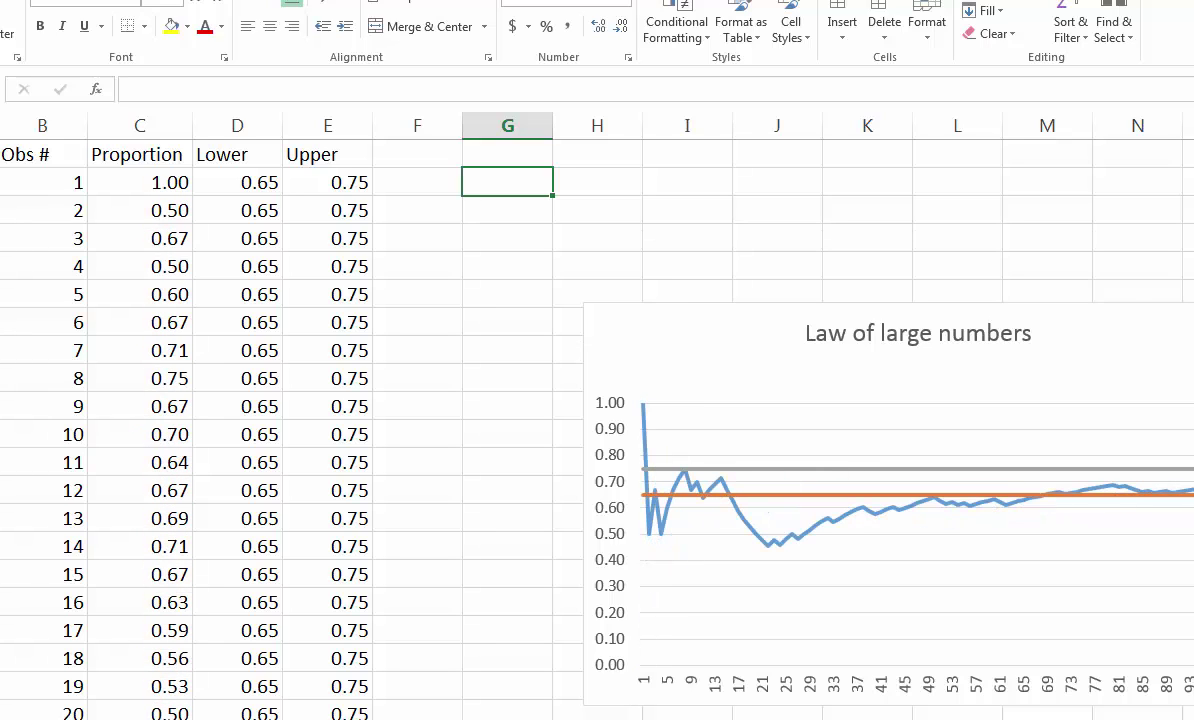
key("F9")
key("F9")
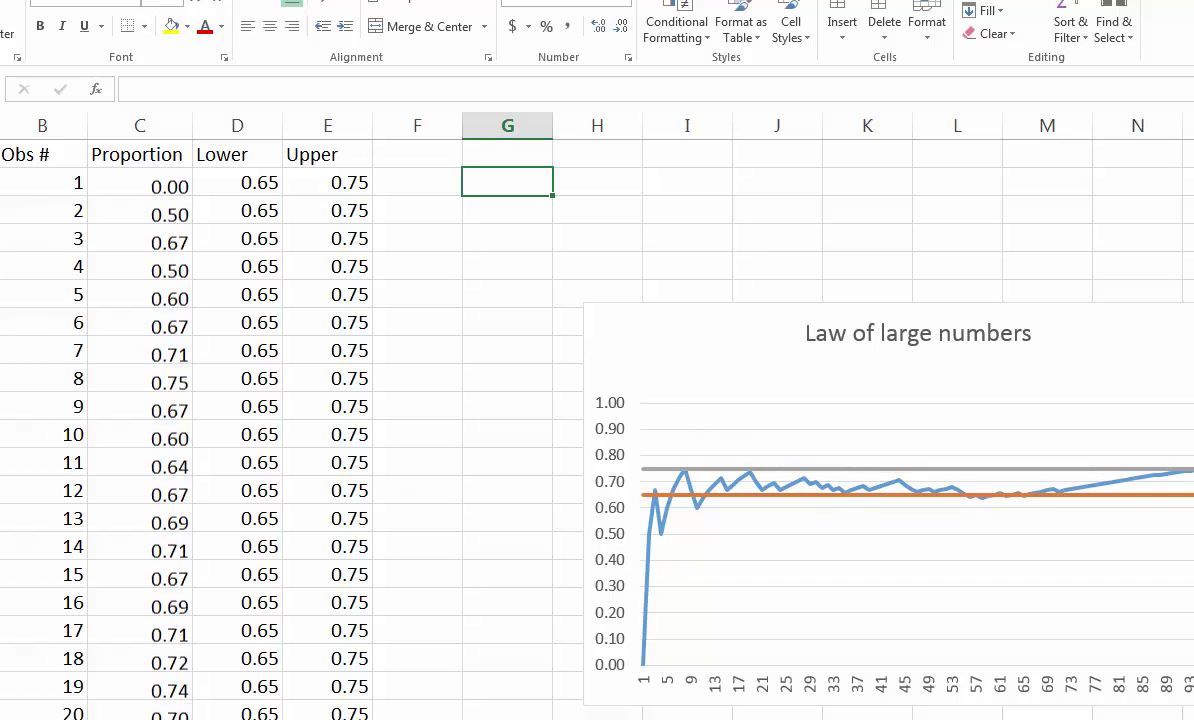
key("F9")
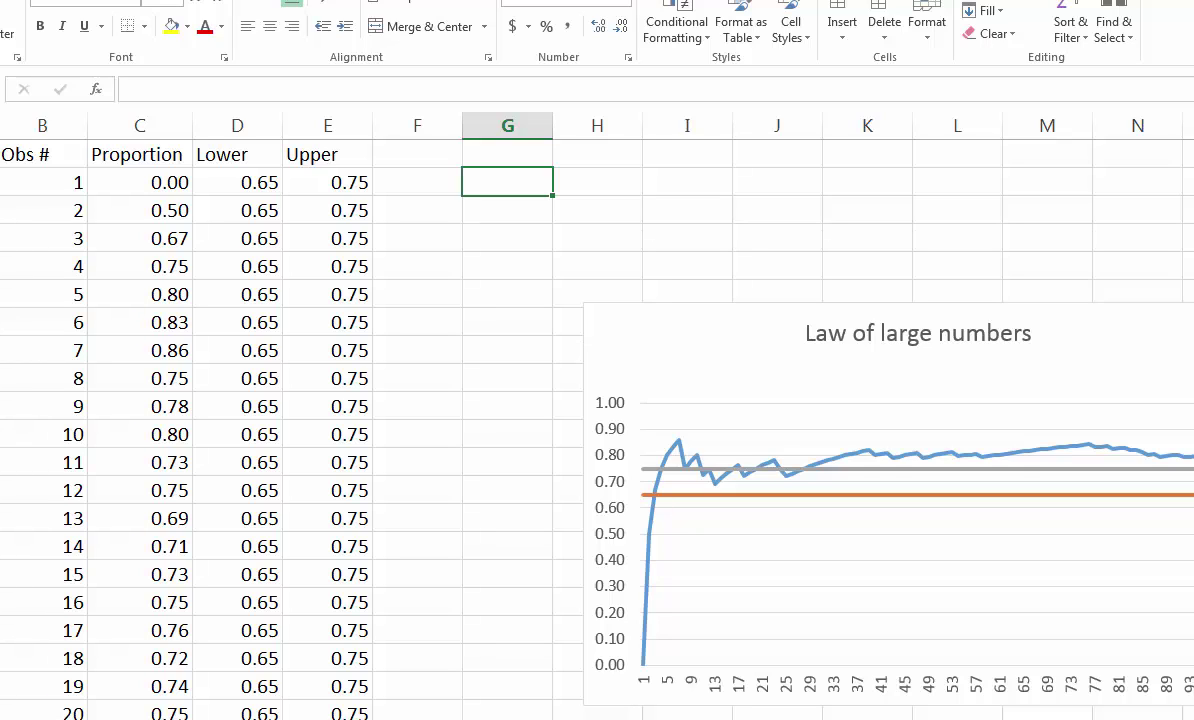
key("F9")
key("F9")
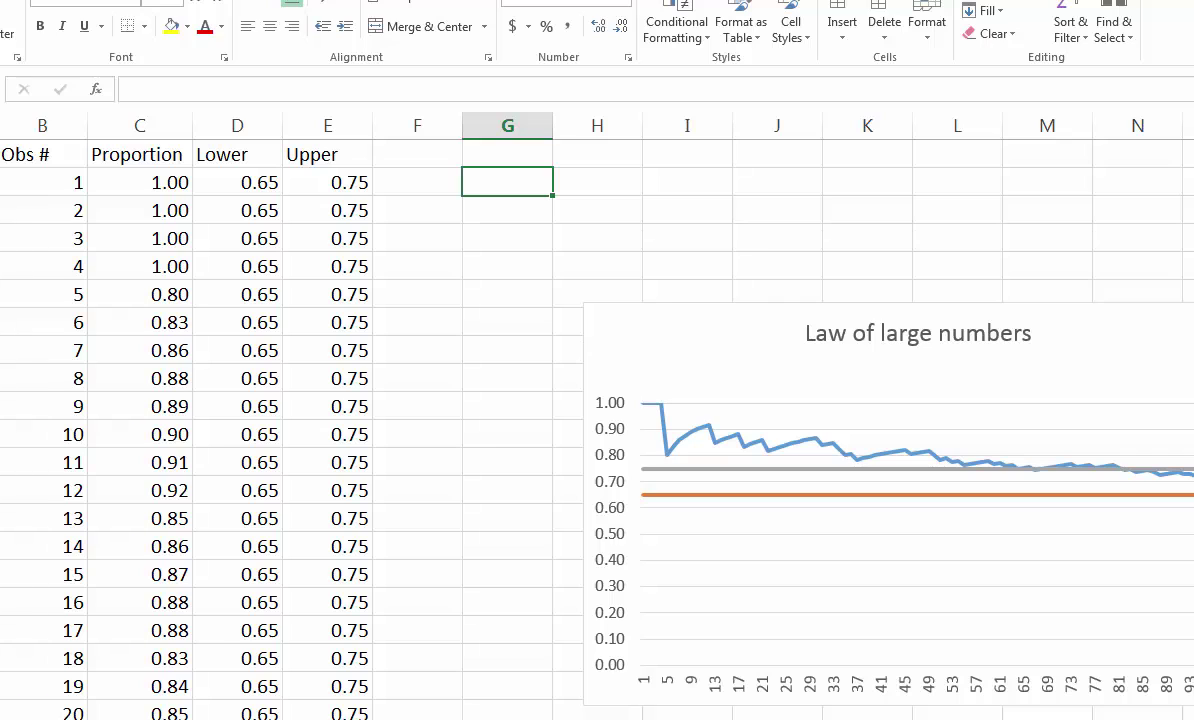
key("F9")
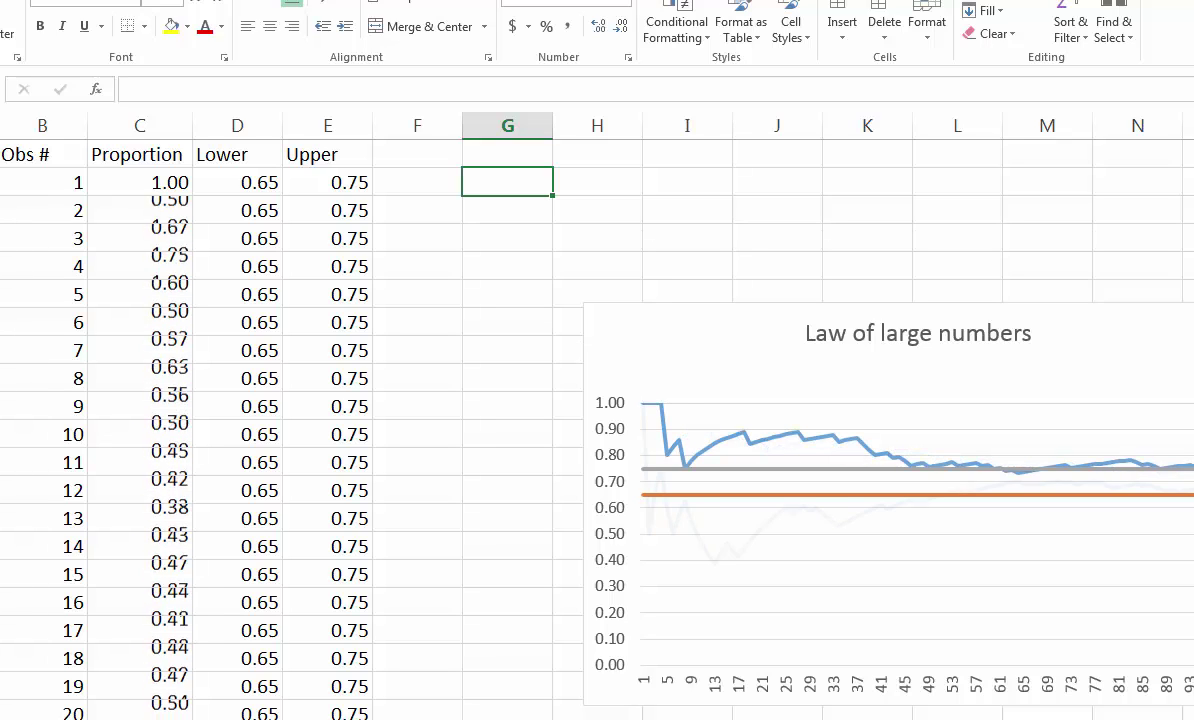
key("F9")
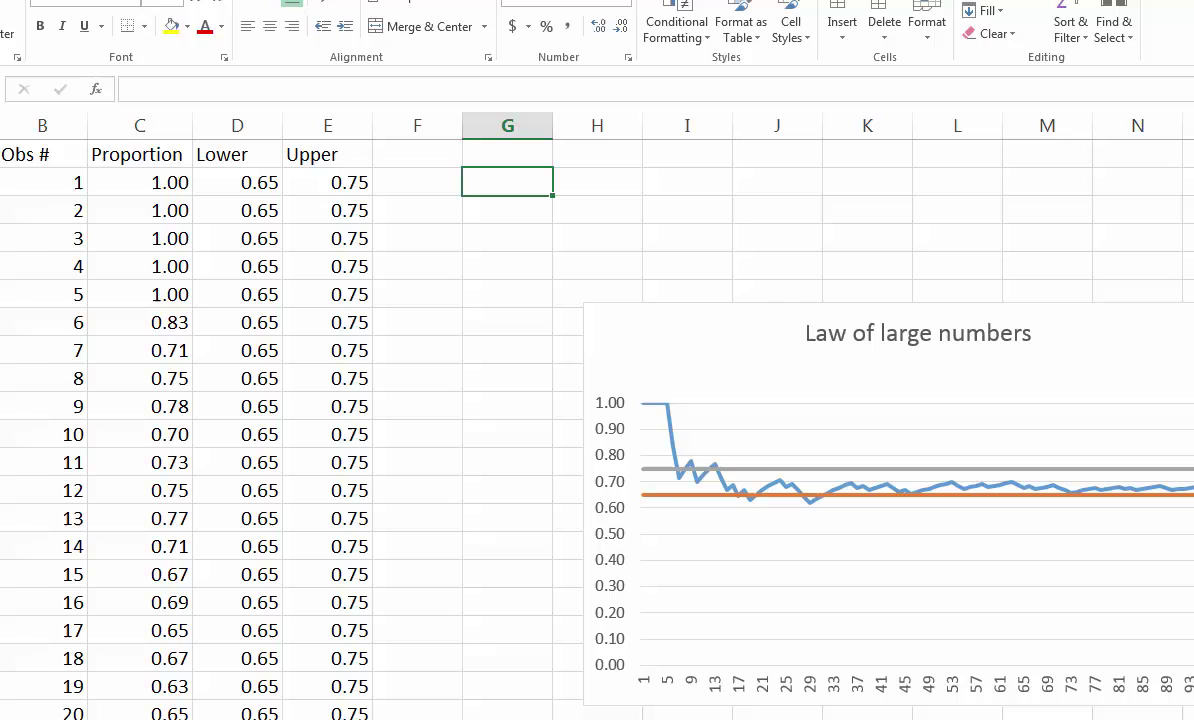
key("F9")
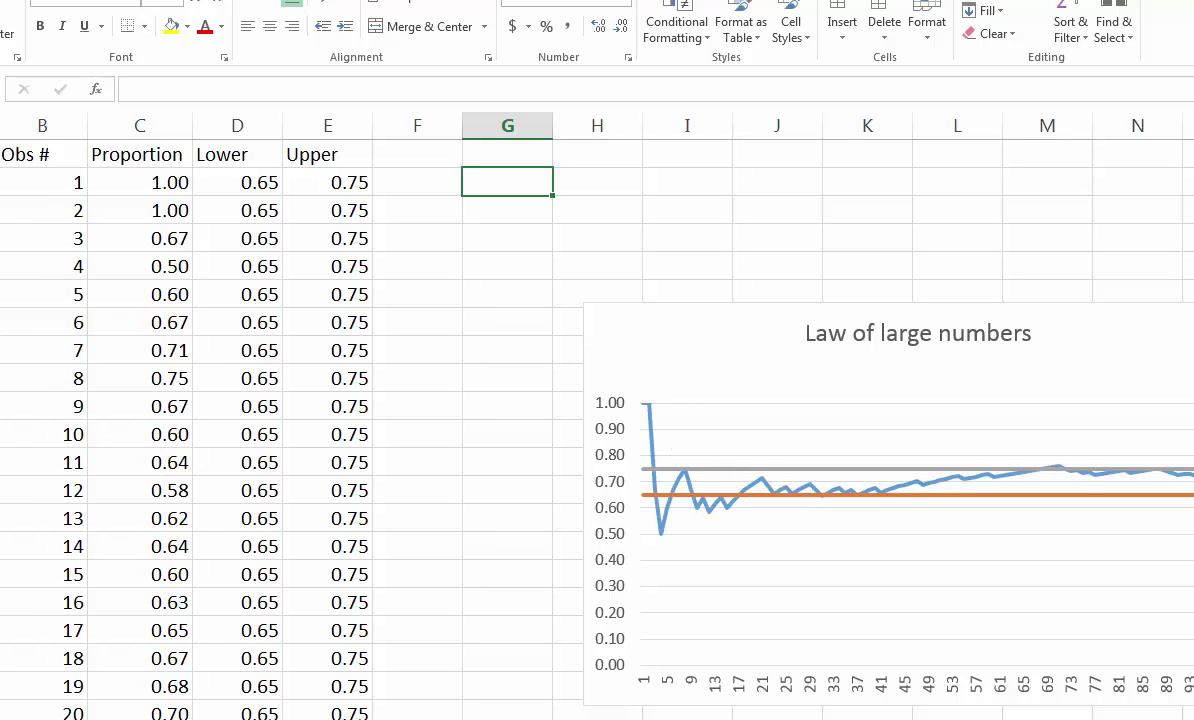
key("F9")
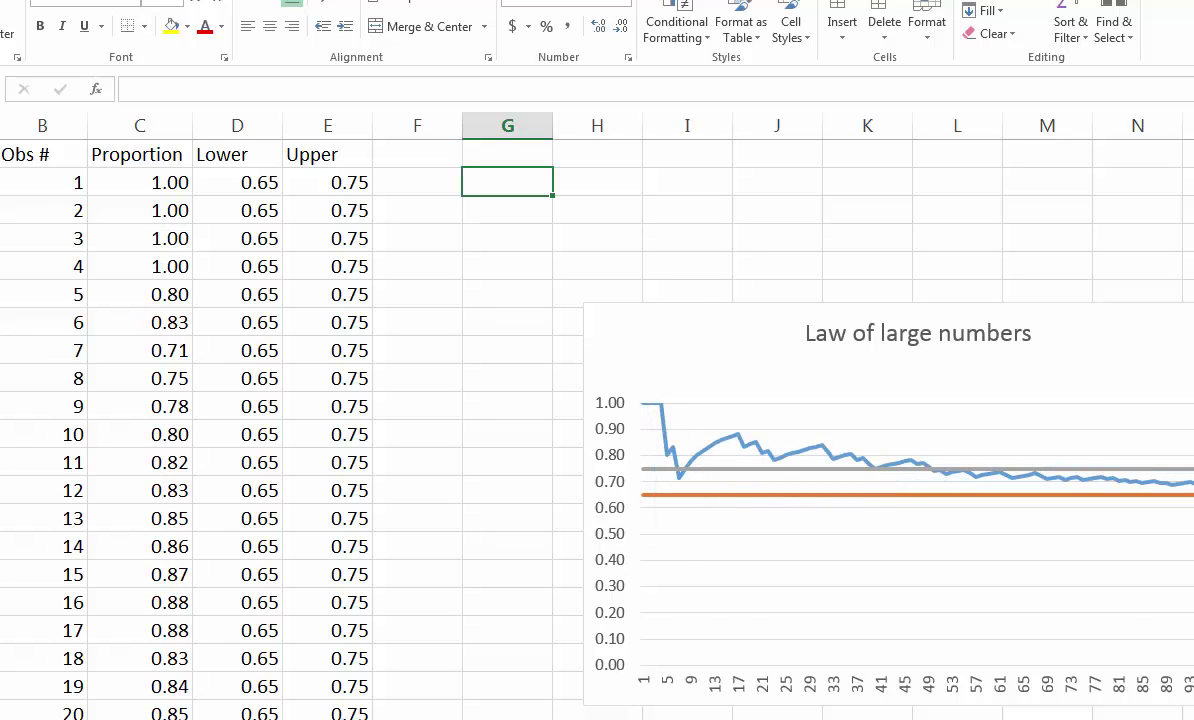
key("F9")
key("F9")
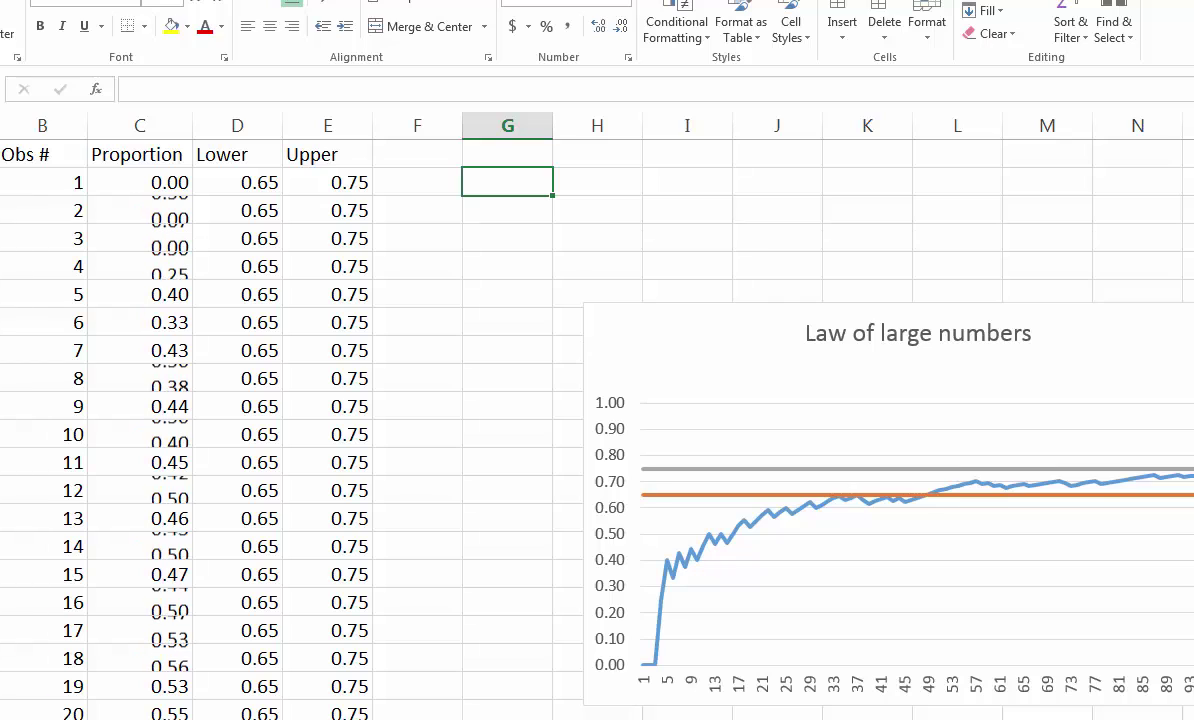
key("F9")
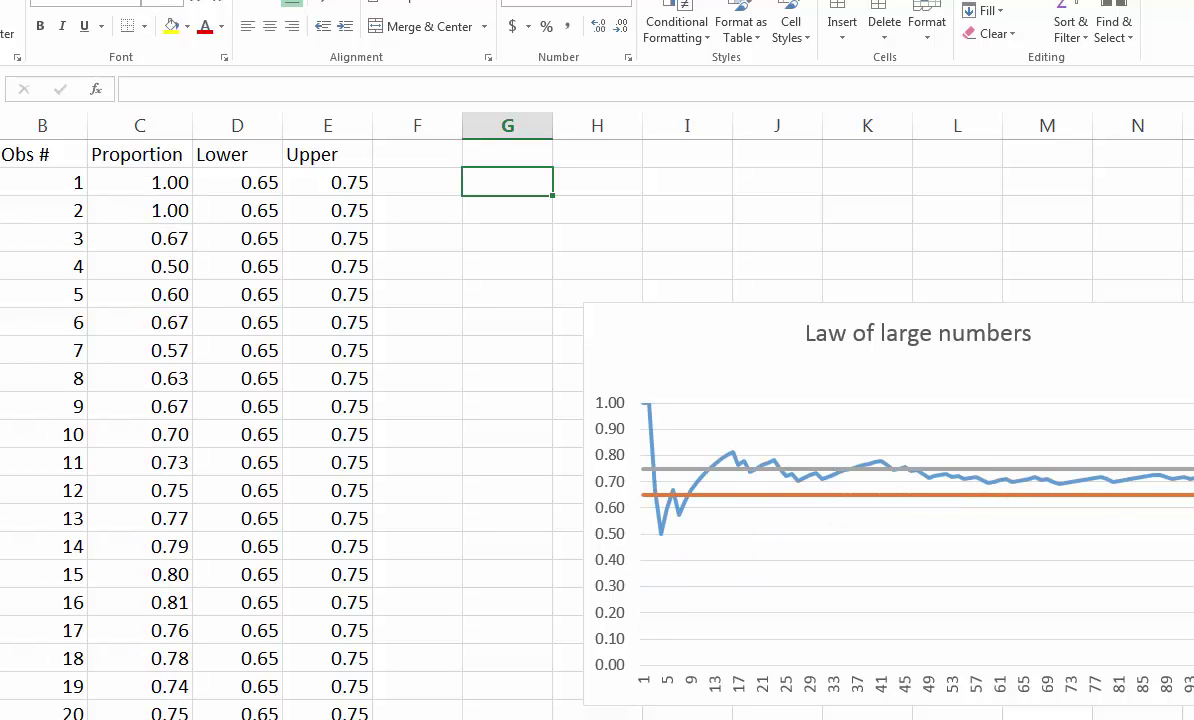
key("F9")
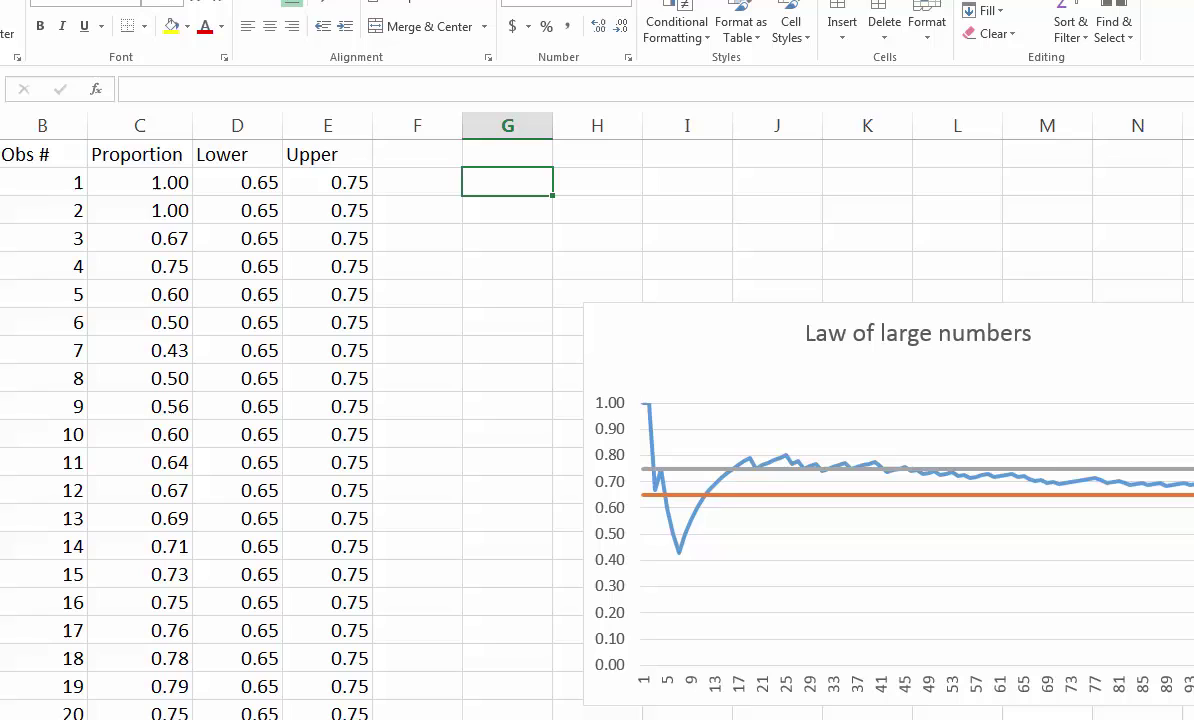
key("F9")
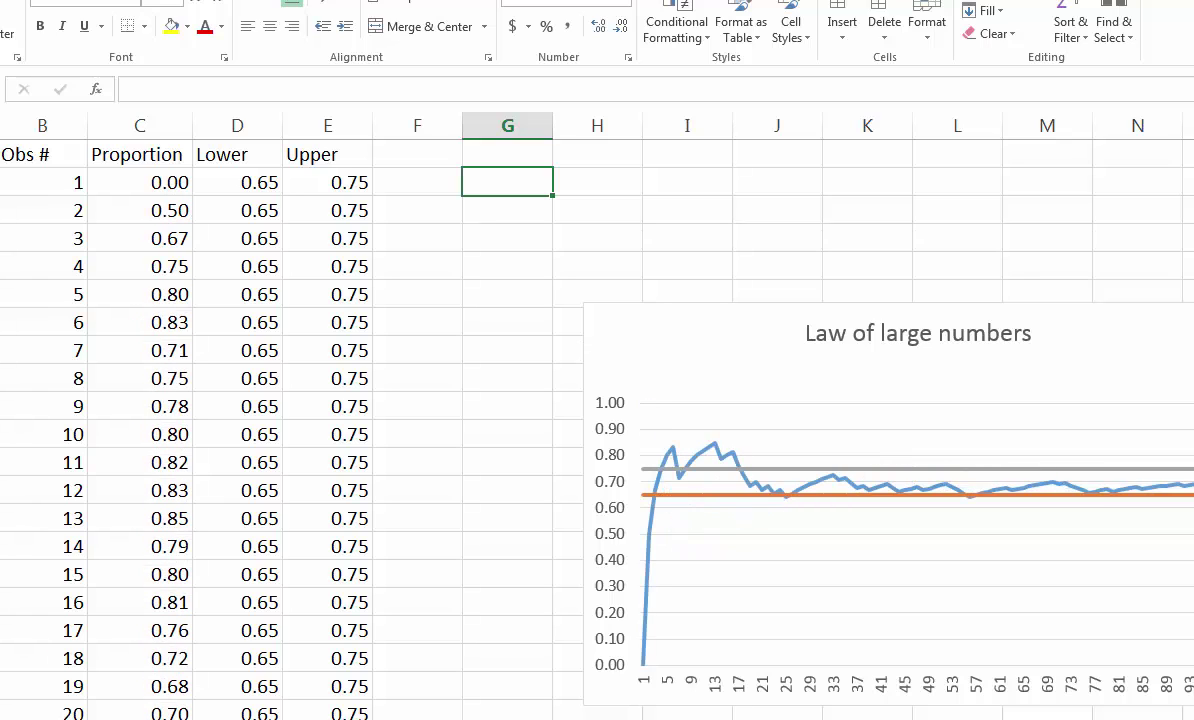
key("F9")
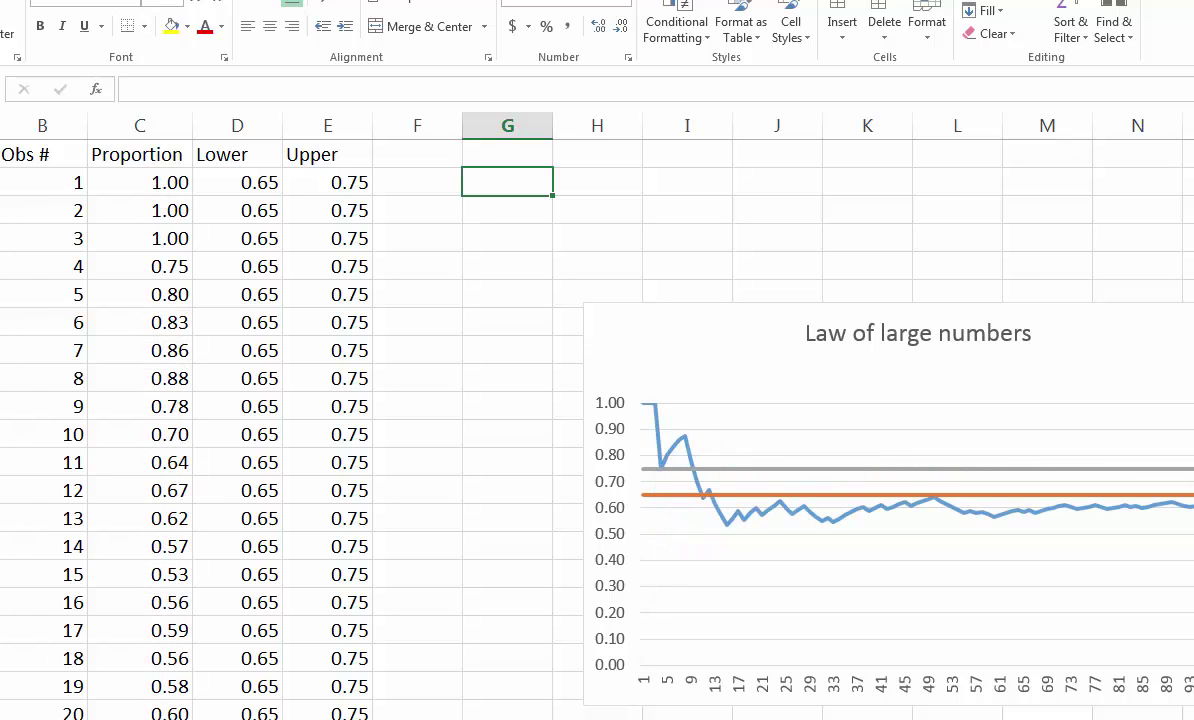
key("F9")
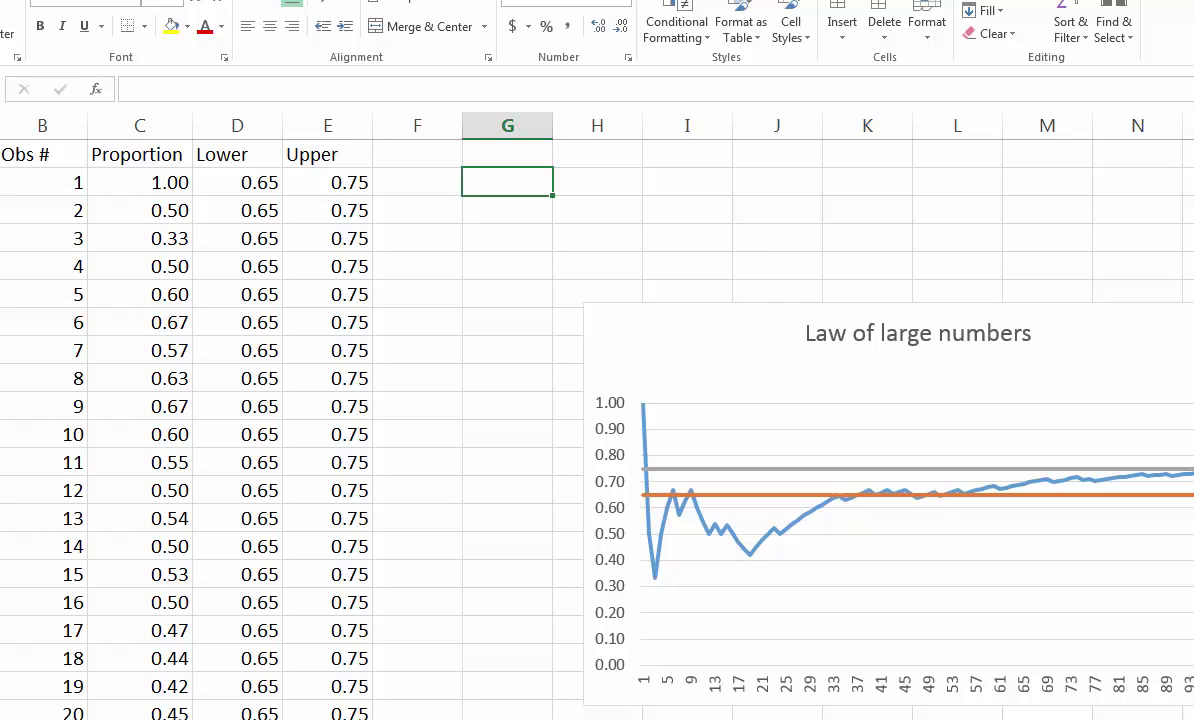
key("F9")
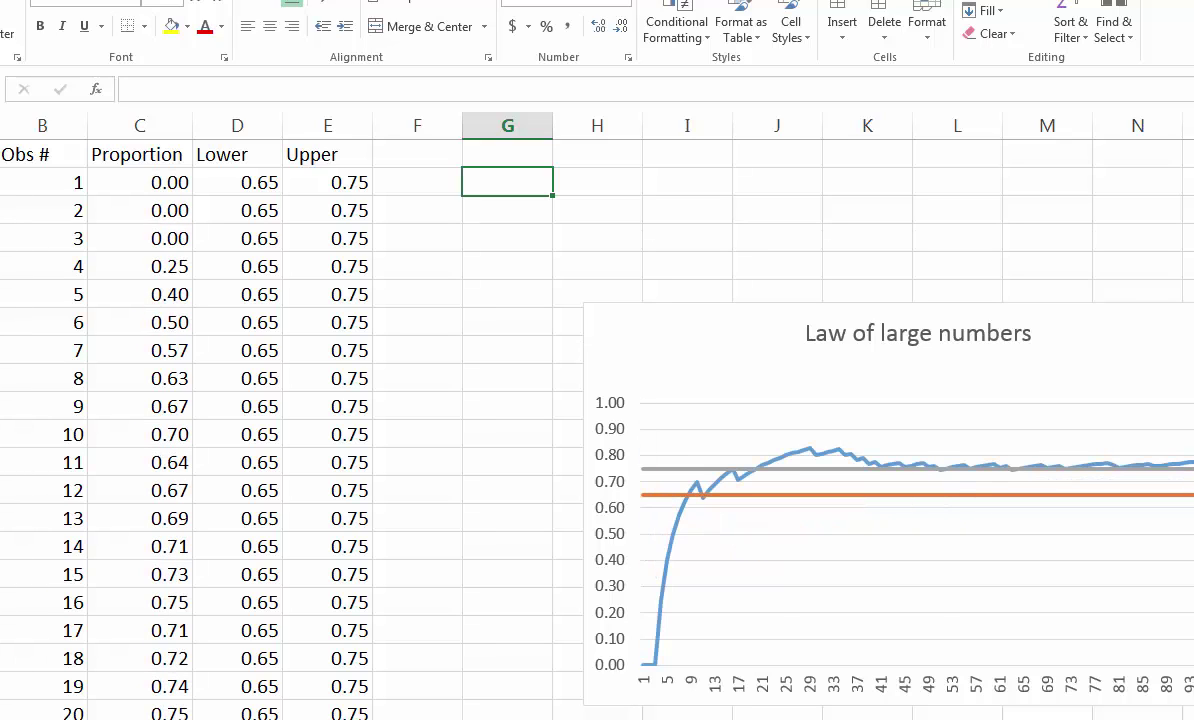